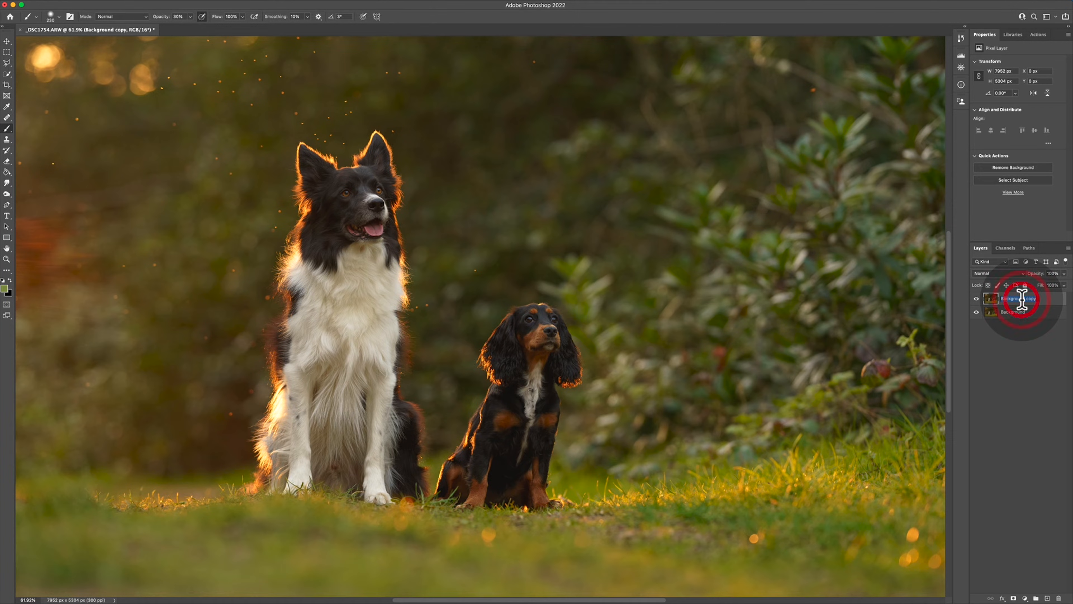
Rename the background copy layer as Empty and outline the small dog loosely with a freehand Lasso selection.
{"action": "type", "text": "E"}
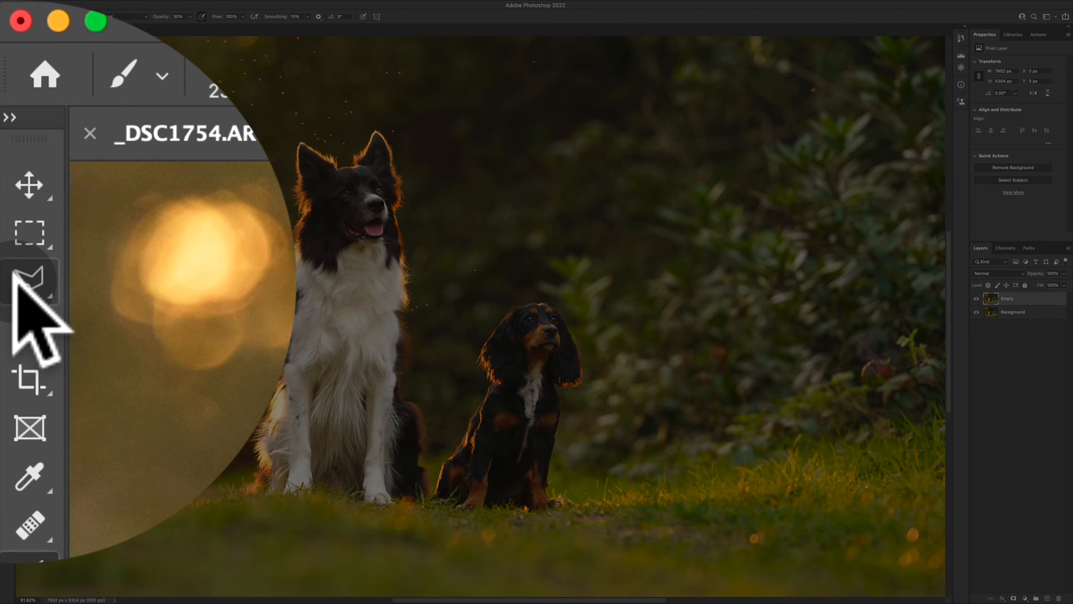
{"action": "right_click", "coordinate": [6, 62]}
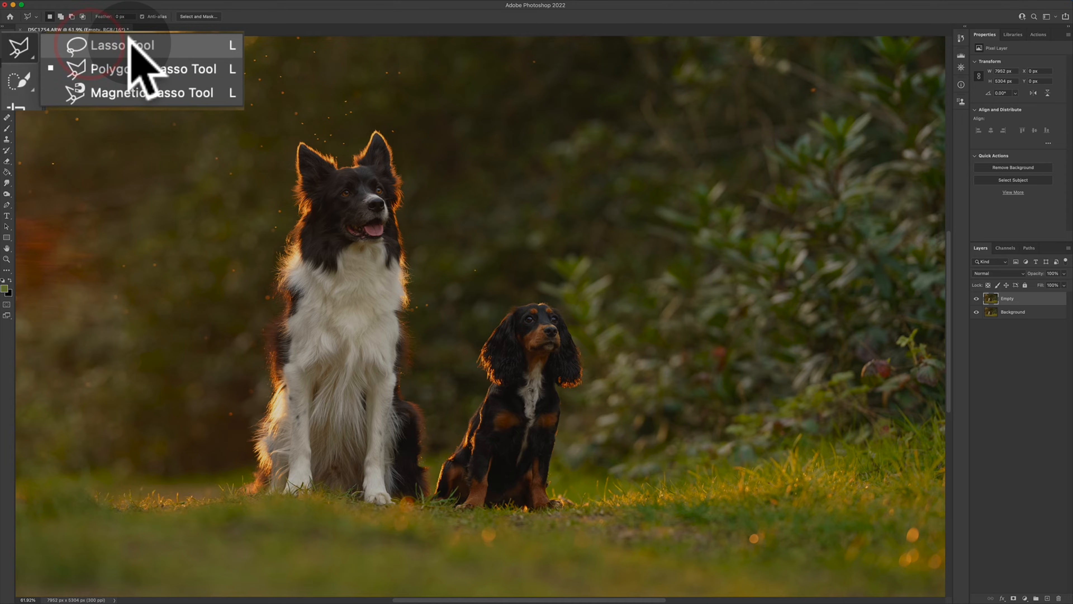
{"action": "left_click", "coordinate": [43, 62]}
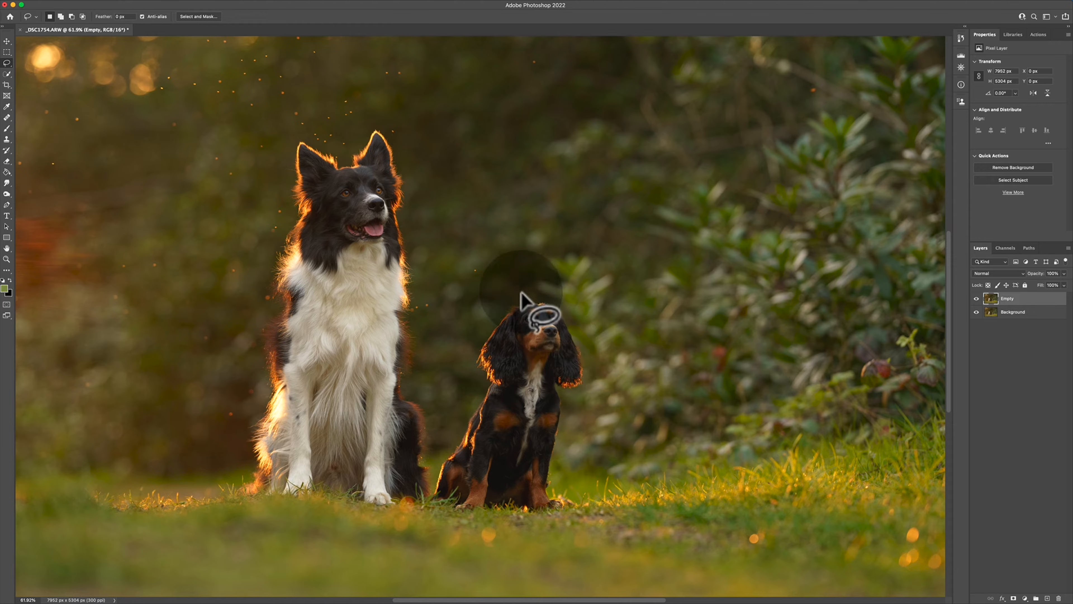
{"action": "mouse_move", "coordinate": [515, 297]}
{"action": "left_mouse_down"}
{"action": "mouse_move", "coordinate": [484, 318]}
{"action": "mouse_move", "coordinate": [440, 454]}
{"action": "left_mouse_up"}
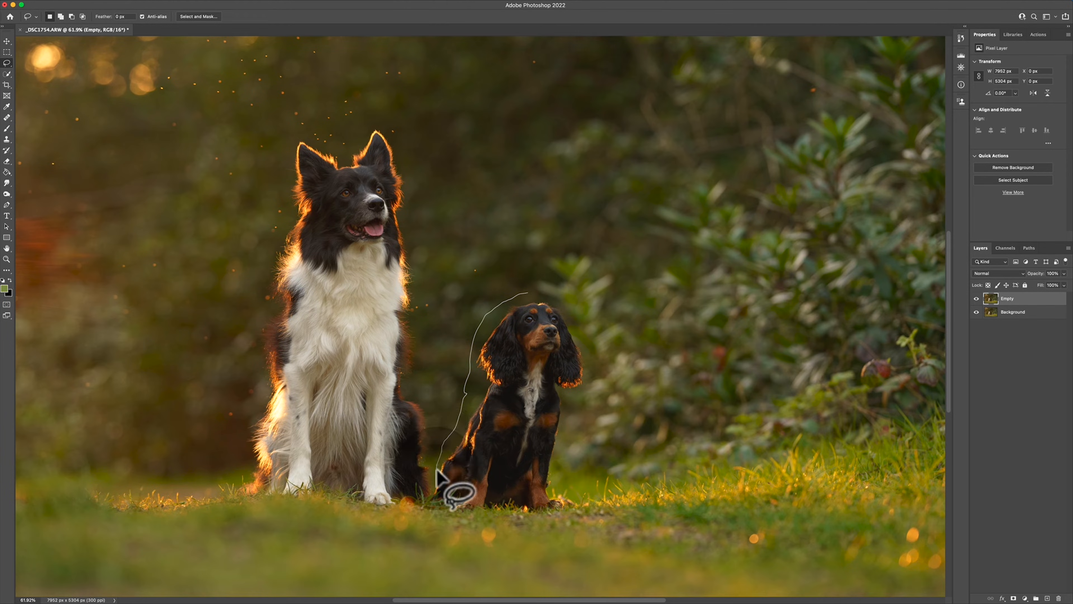
{"action": "mouse_move", "coordinate": [431, 506]}
{"action": "left_mouse_down"}
{"action": "mouse_move", "coordinate": [581, 507]}
{"action": "mouse_move", "coordinate": [562, 417]}
{"action": "mouse_move", "coordinate": [589, 366]}
{"action": "mouse_move", "coordinate": [579, 333]}
{"action": "left_mouse_up"}
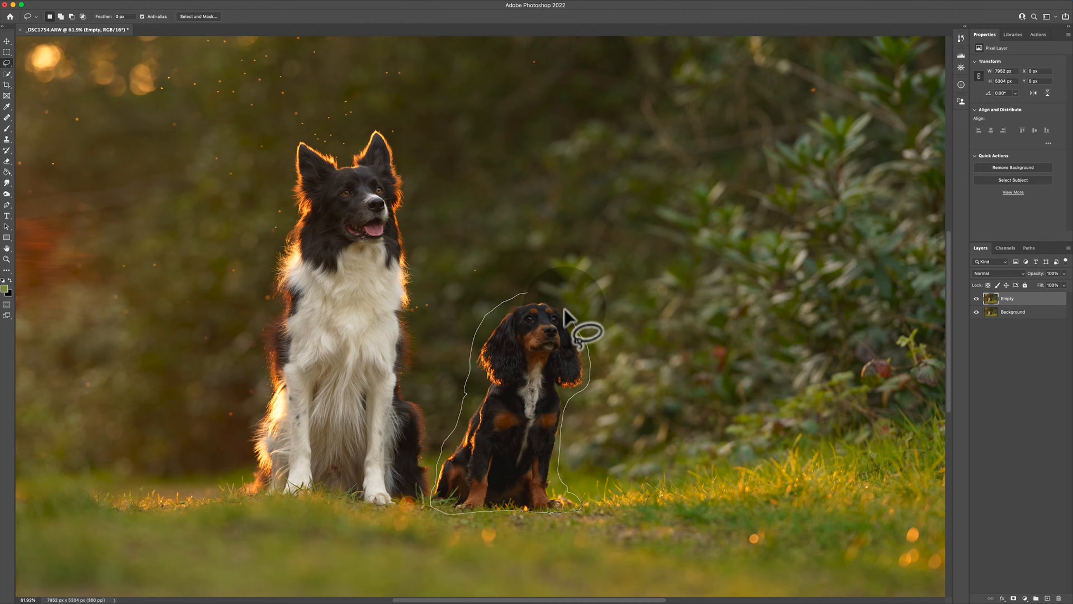
{"action": "left_click_drag", "start_coordinate": [528, 295], "coordinate": [527, 293]}
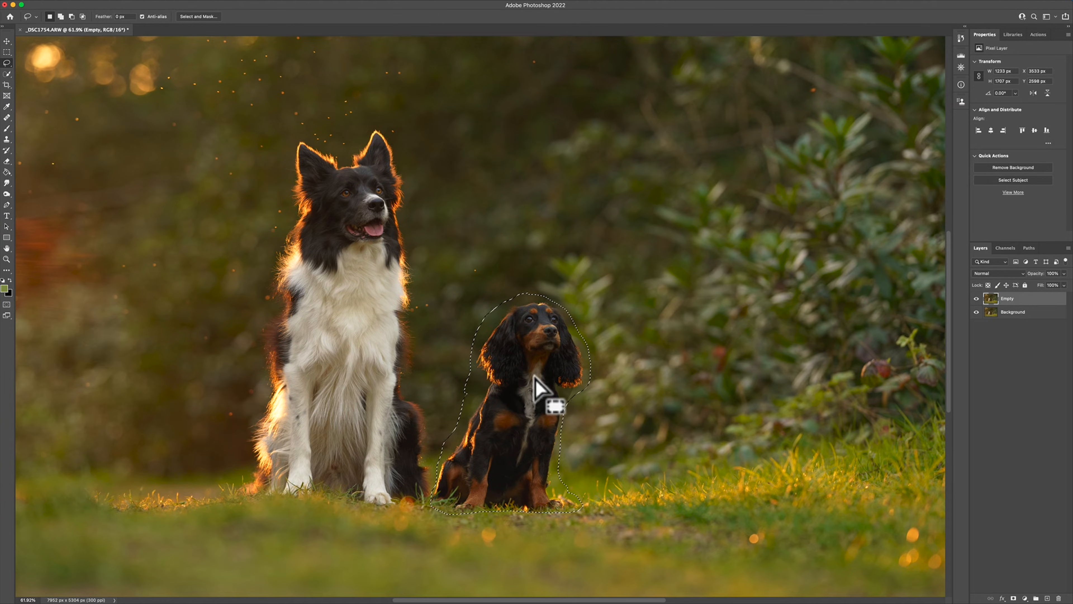
Fill the selected small dog area on the Empty layer using Content-Aware contents, Normal mode and 100% opacity.
{"action": "key", "text": "shift+BackSpace"}
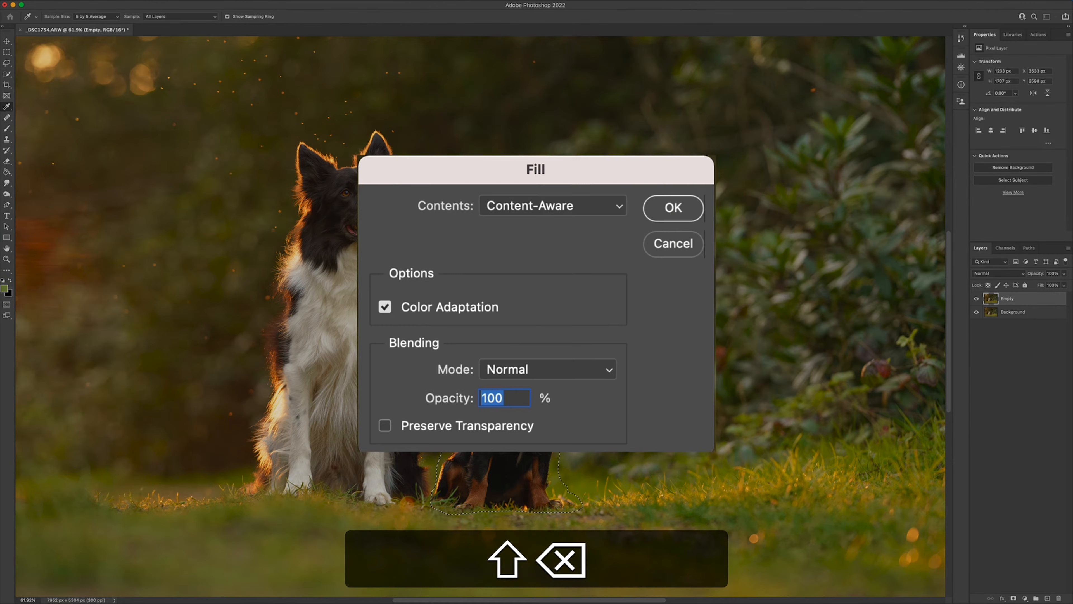
{"action": "left_click", "coordinate": [530, 205]}
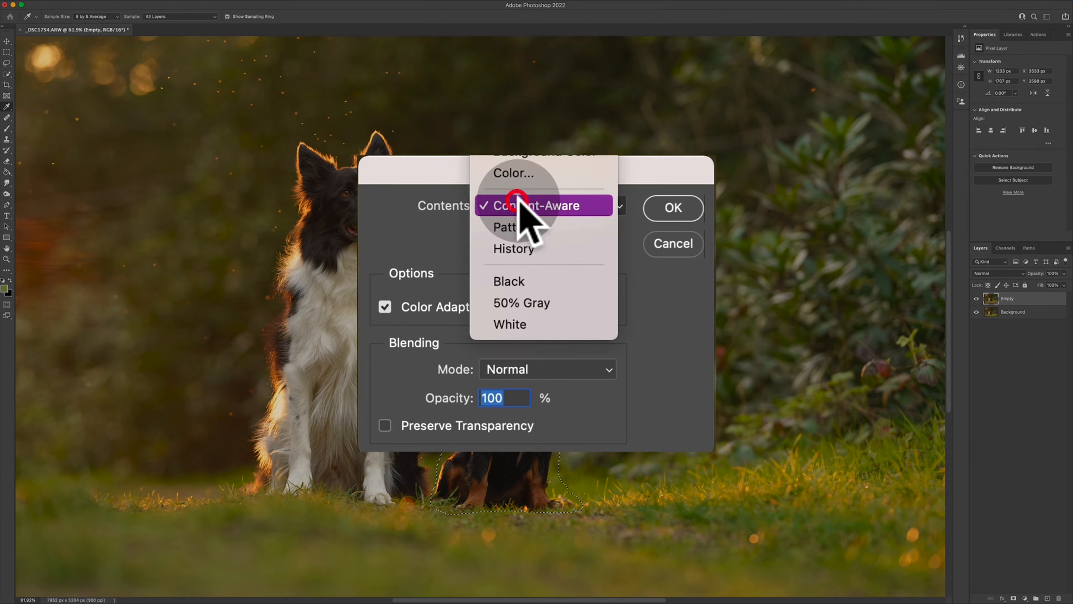
{"action": "left_click", "coordinate": [672, 208]}
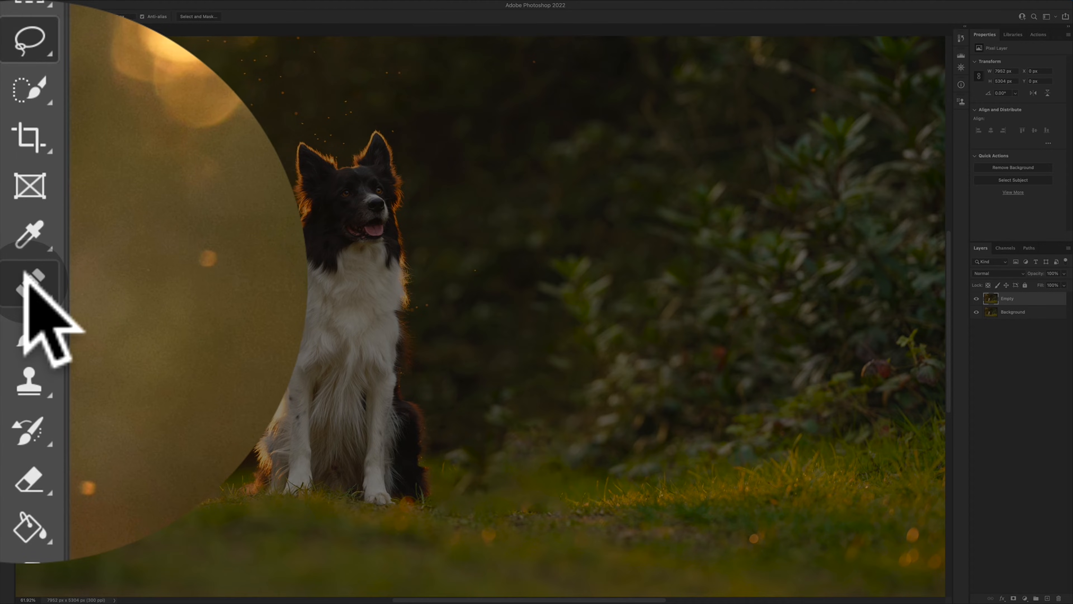
Repair the smeared grass where the small dog sat, using the Healing Brush with sharp grass sampled farther along the same strip.
{"action": "left_click", "coordinate": [29, 280]}
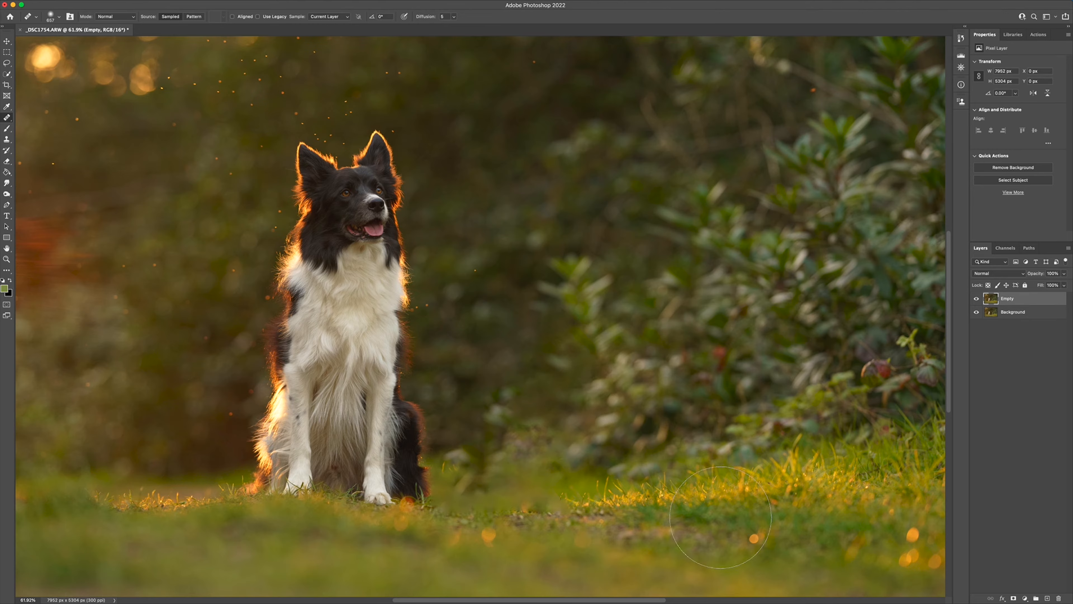
{"action": "mouse_move", "coordinate": [691, 480]}
{"action": "left_mouse_down", "text": "ctrl+alt"}
{"action": "mouse_move", "coordinate": [670, 479]}
{"action": "mouse_move", "coordinate": [684, 482]}
{"action": "left_mouse_up", "text": "ctrl+alt"}
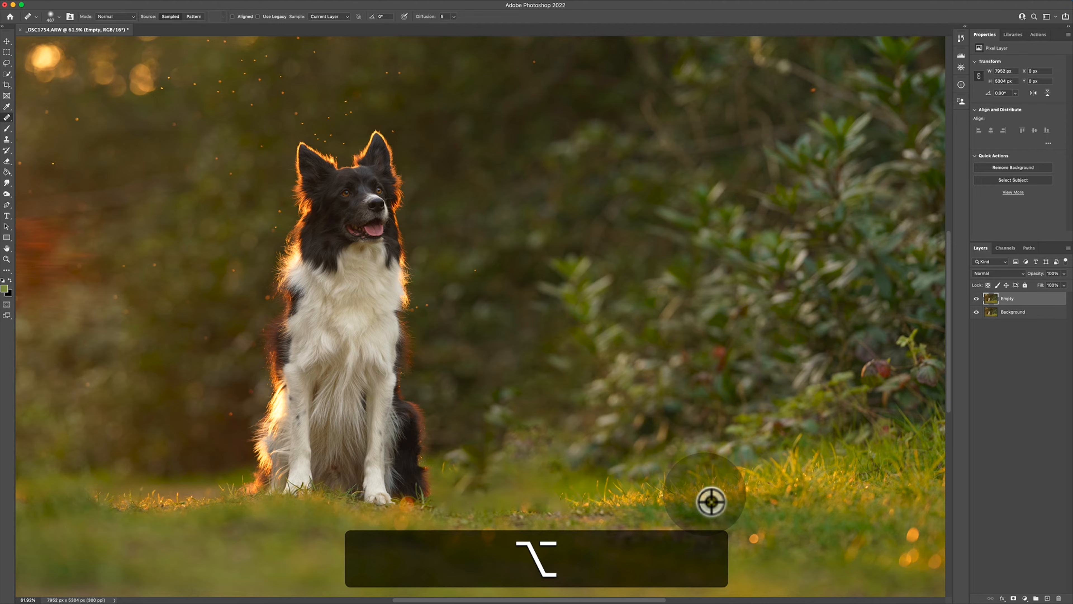
{"action": "left_click", "coordinate": [708, 498], "text": "alt"}
{"action": "left_click_drag", "start_coordinate": [566, 496], "coordinate": [559, 503]}
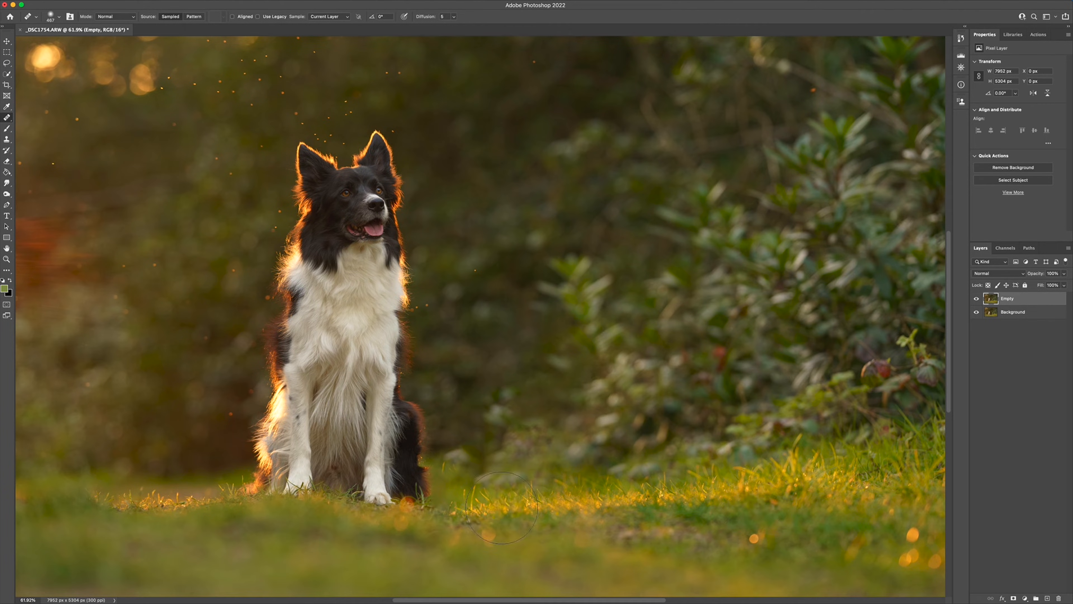
Heal the smudged background above the repaired grass with foliage texture sampled from the bushes.
{"action": "key", "text": "alt"}
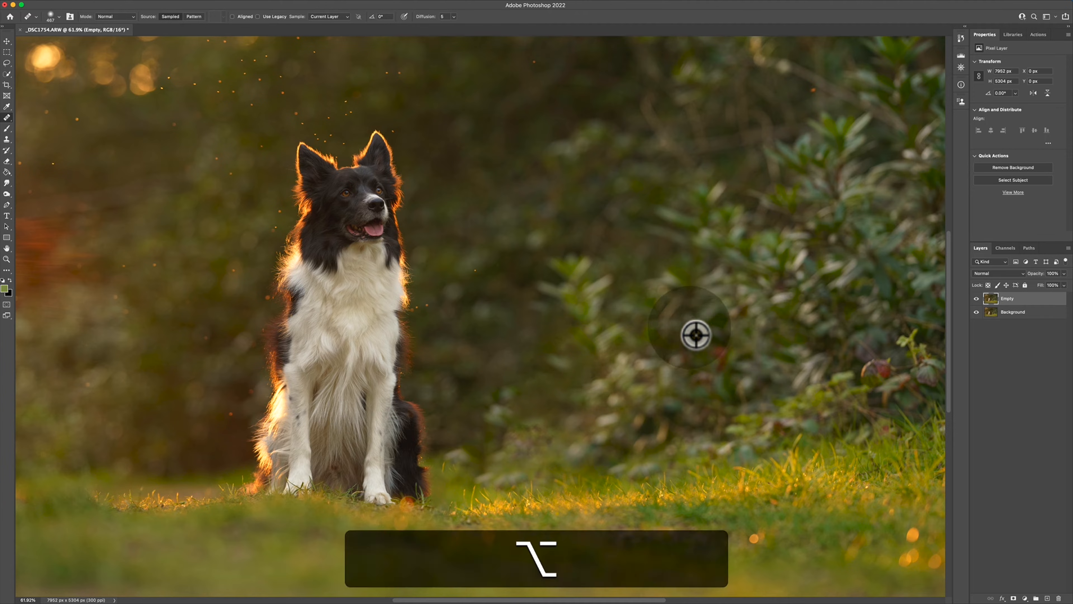
{"action": "left_click", "coordinate": [702, 341], "text": "alt"}
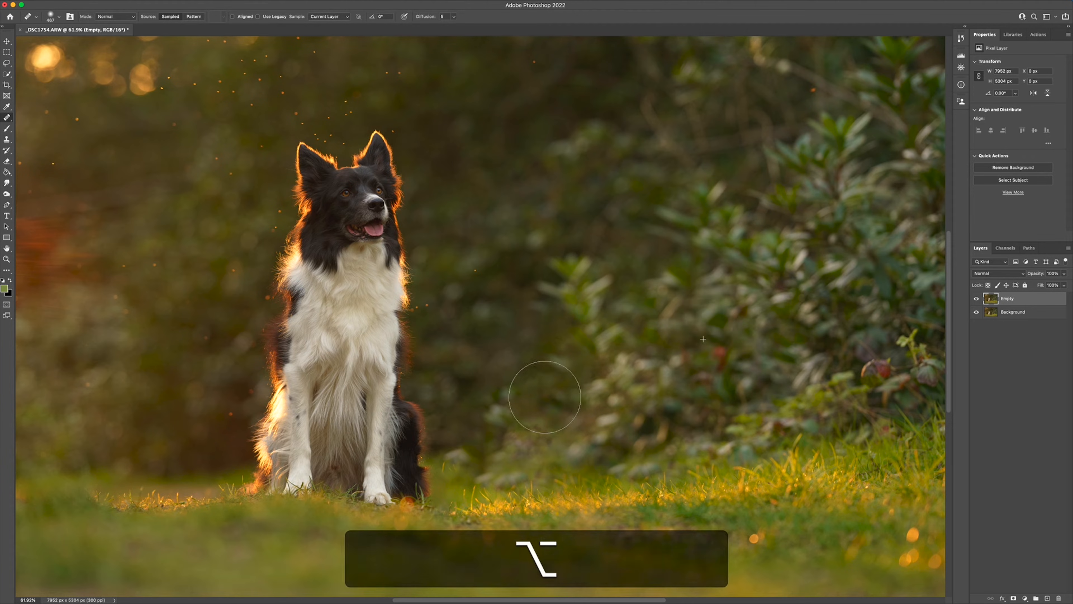
{"action": "left_click_drag", "start_coordinate": [541, 400], "coordinate": [548, 389]}
{"action": "left_click", "coordinate": [779, 373], "text": "alt"}
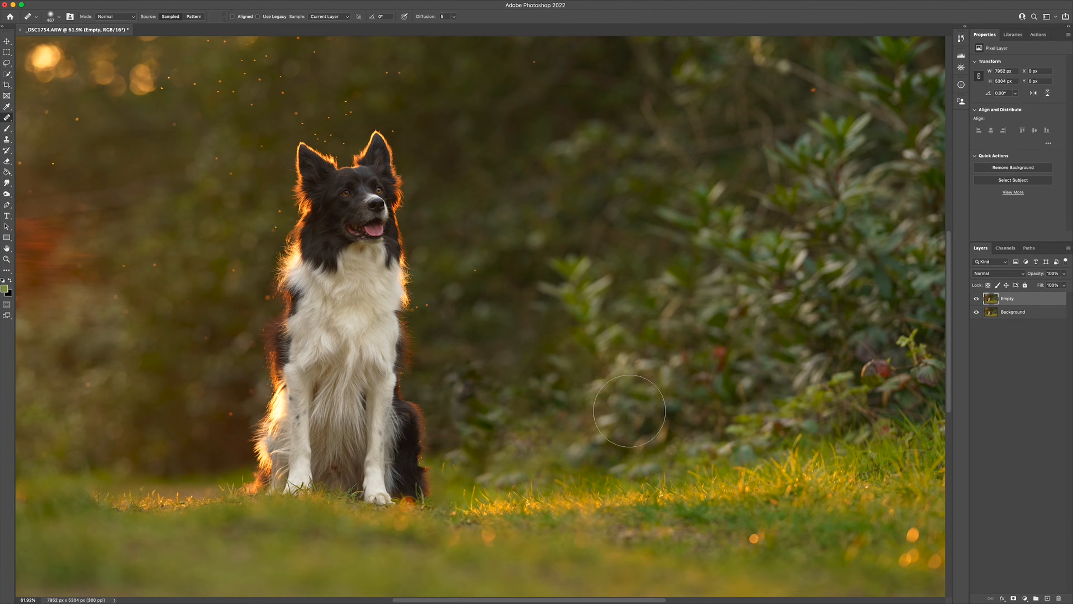
{"action": "left_click", "coordinate": [491, 307], "text": "alt"}
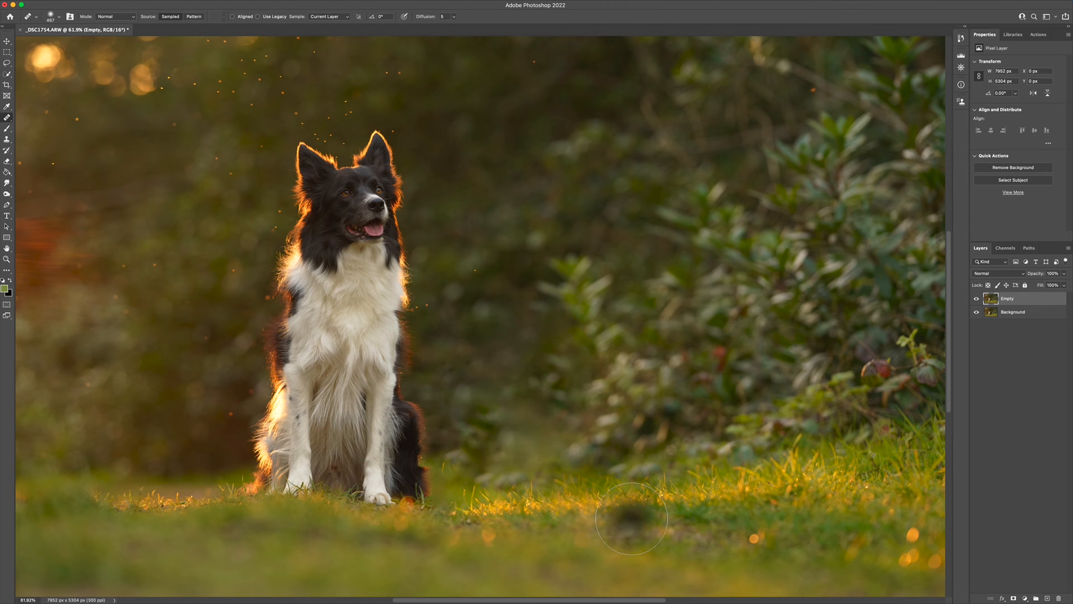
{"action": "key", "text": "alt"}
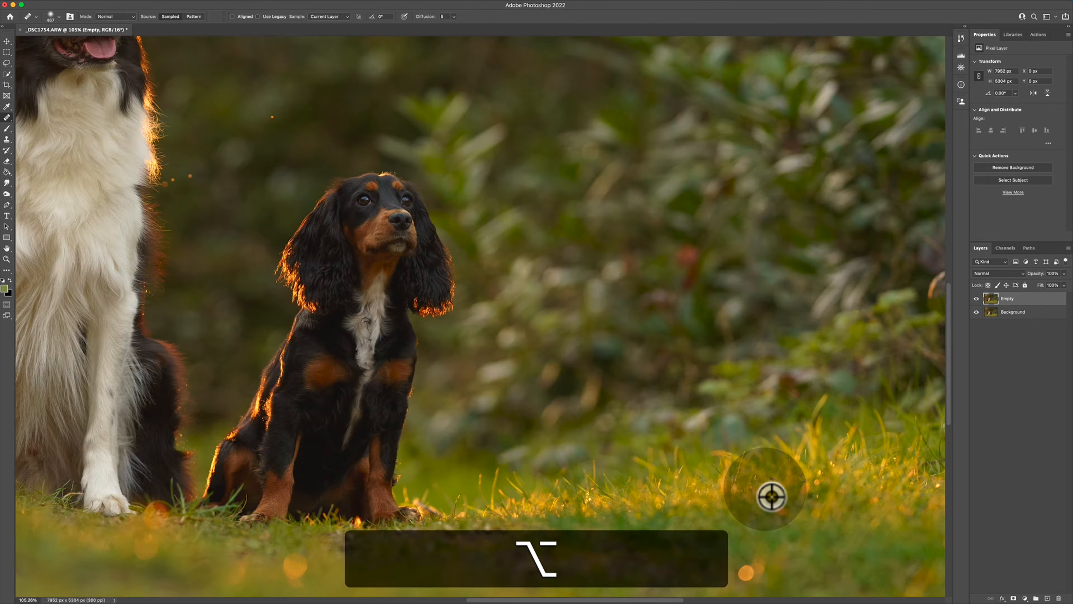
Examine the repaired grass and background beside the large dog at close range.
{"action": "scroll", "coordinate": [755, 502], "scroll_direction": "up", "scroll_amount": 5}
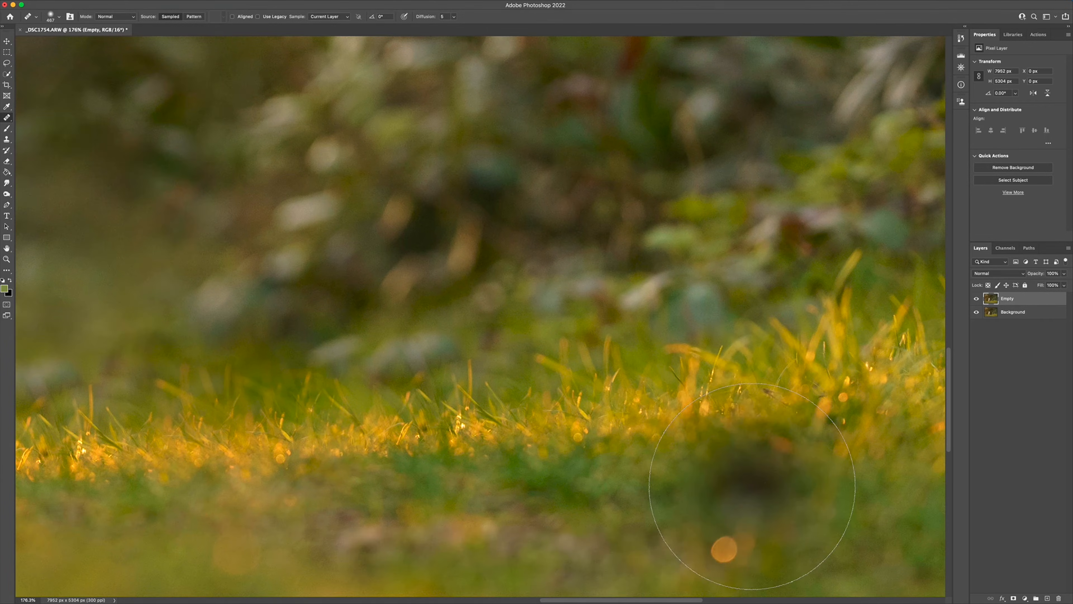
{"action": "key", "text": "v"}
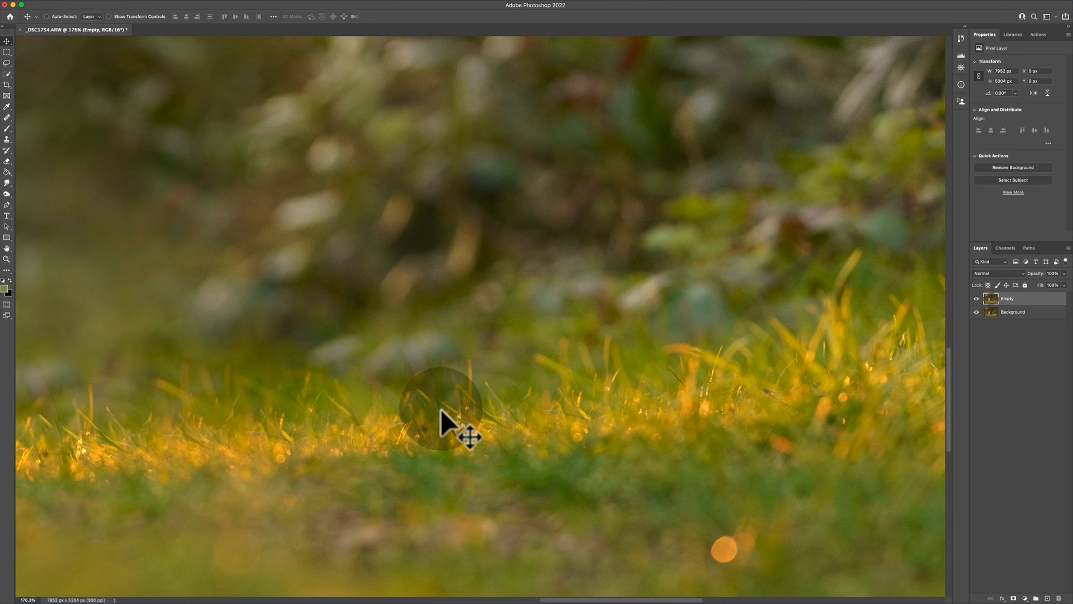
{"action": "scroll", "coordinate": [485, 267], "scroll_direction": "left", "scroll_amount": 5}
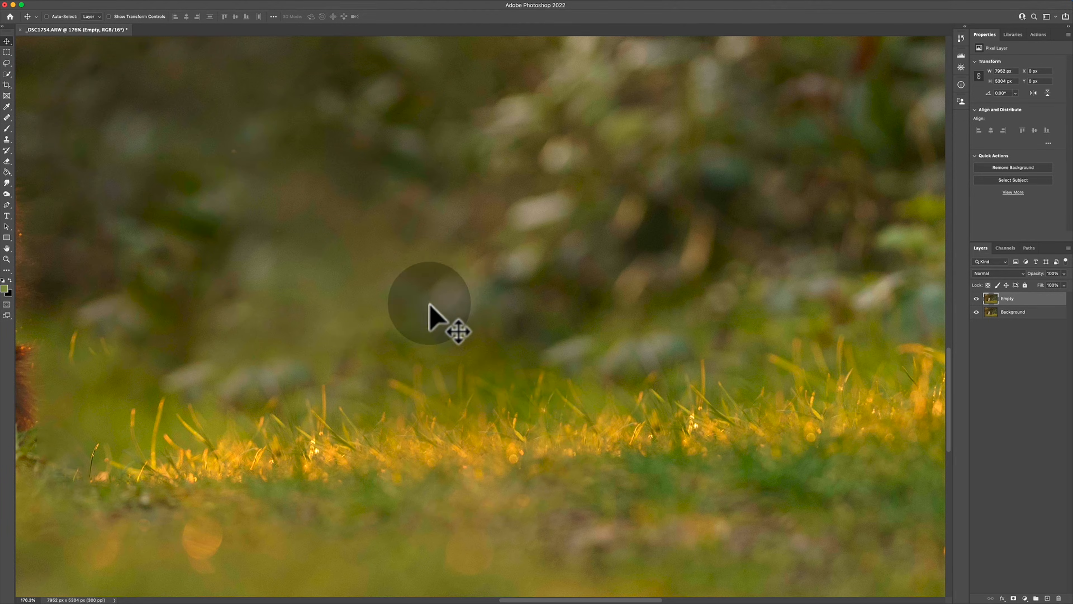
{"action": "scroll", "coordinate": [427, 285], "scroll_direction": "left", "scroll_amount": 2}
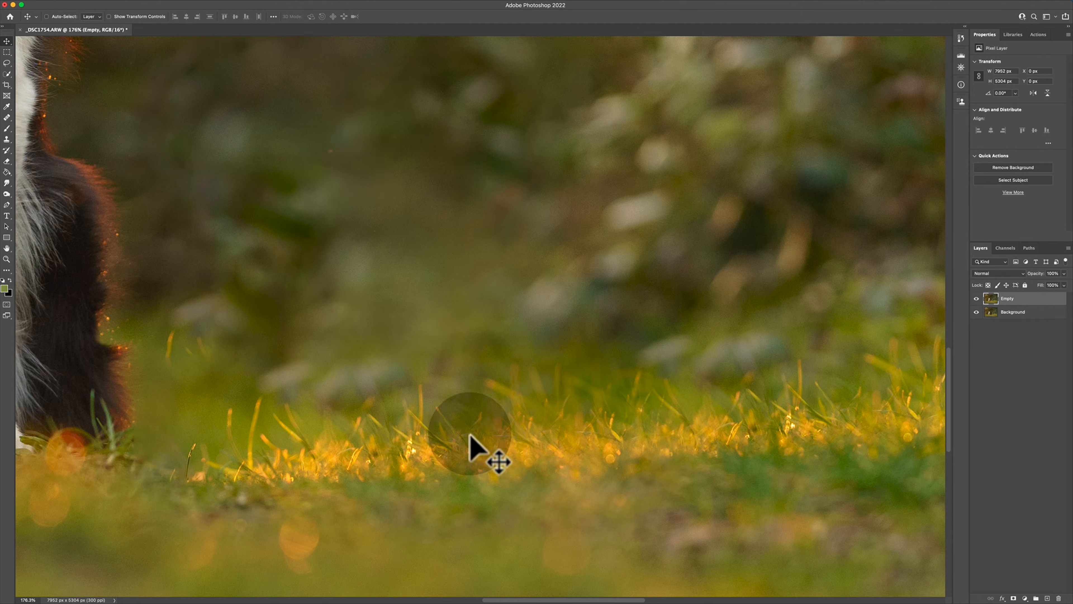
{"action": "scroll", "coordinate": [280, 360], "scroll_direction": "down", "scroll_amount": 6}
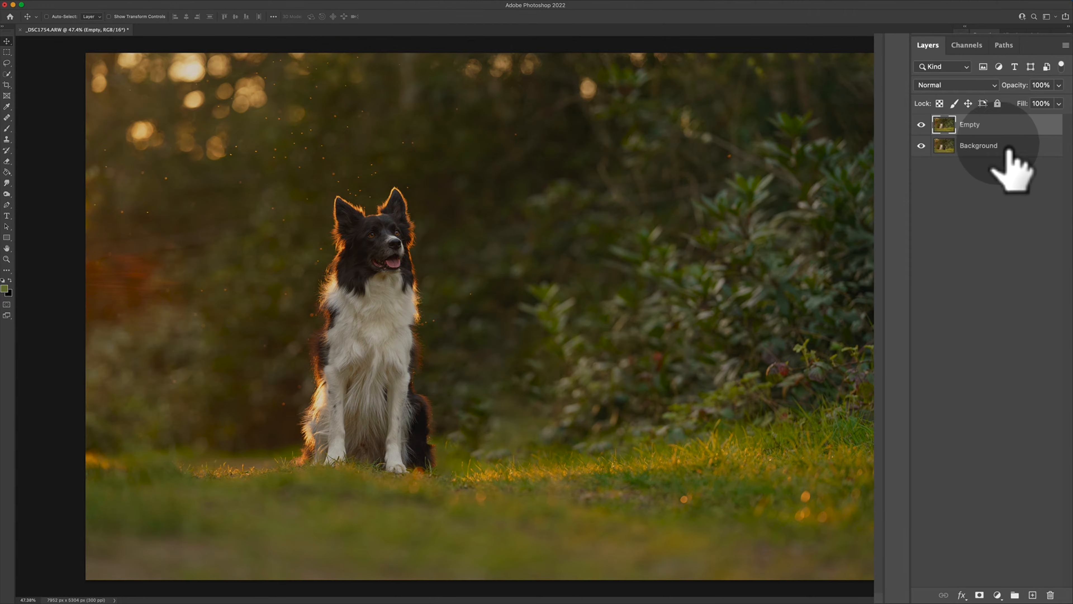
Duplicate the Background layer, place the copy above the Empty layer and rename it Bryt.
{"action": "left_click", "coordinate": [1010, 146]}
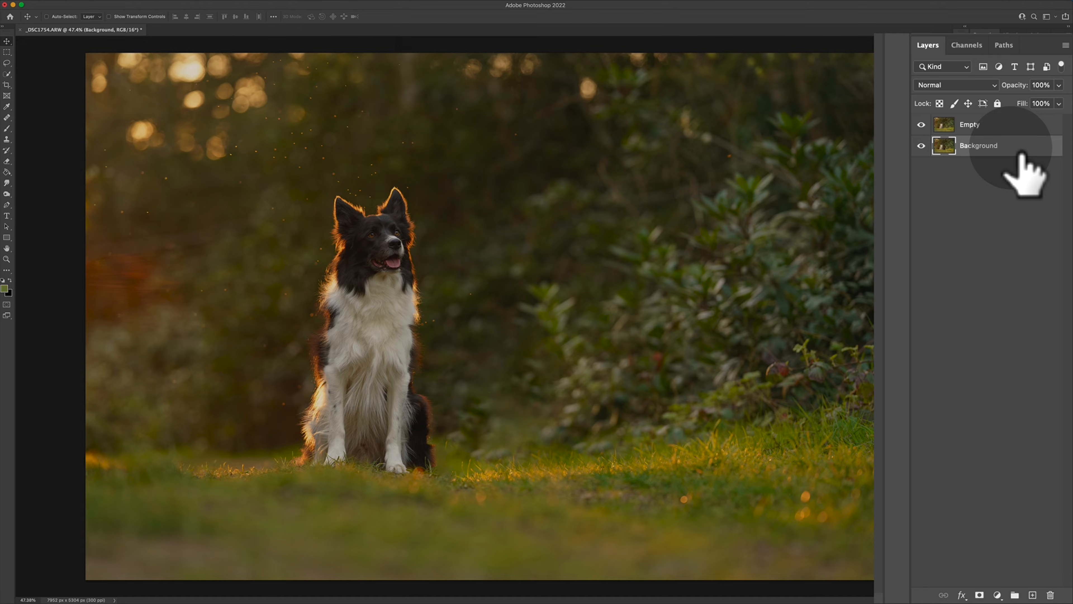
{"action": "key", "text": "super+j"}
{"action": "left_click_drag", "start_coordinate": [1021, 156], "coordinate": [998, 124]}
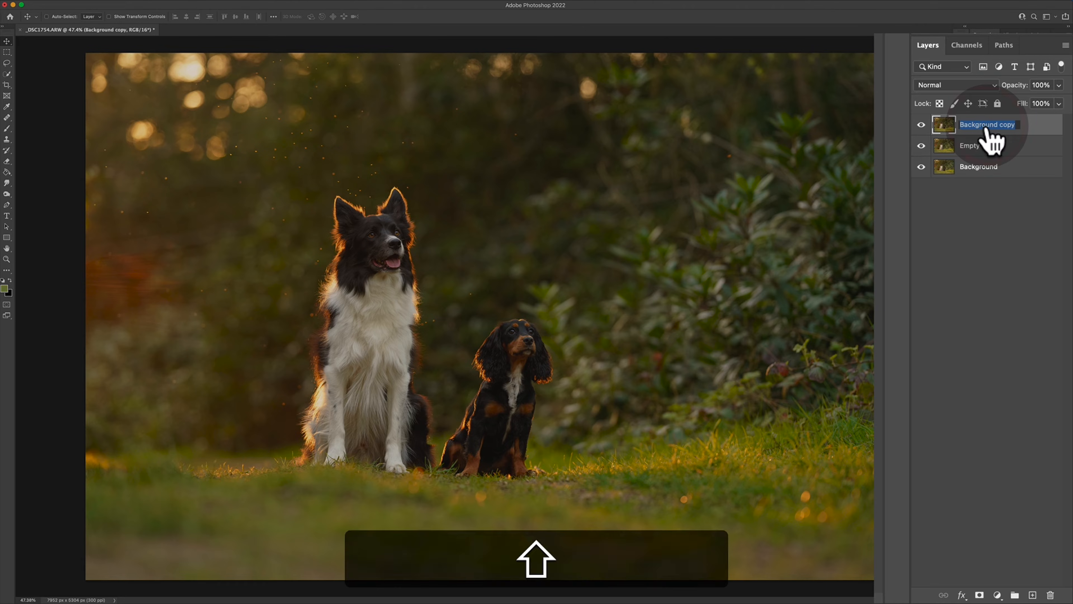
{"action": "type", "text": "Bryt"}
{"action": "key", "text": "Return"}
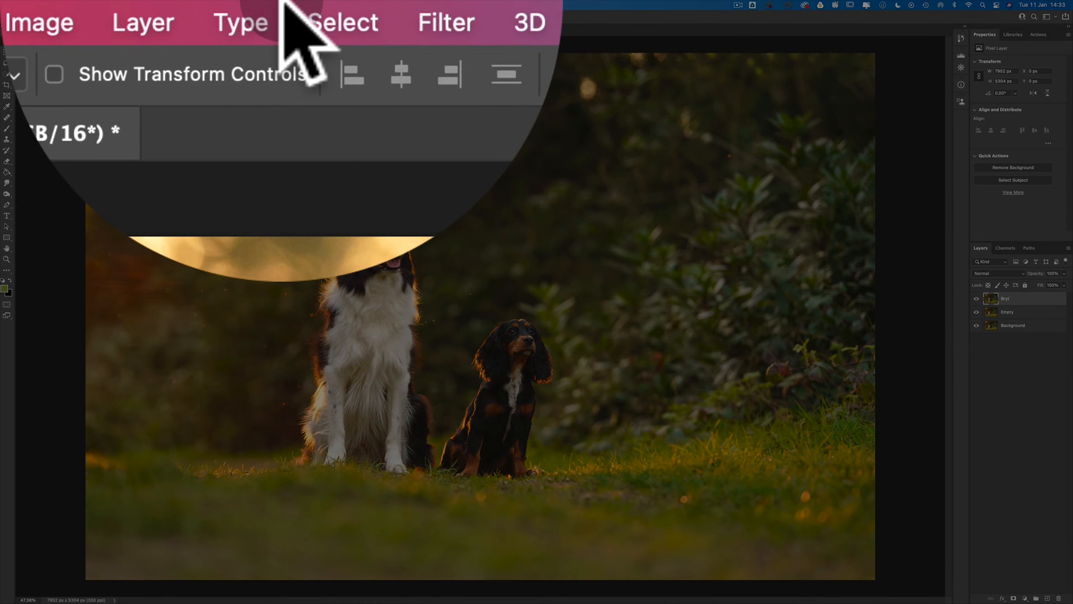
Open Select and Mask on the Bryt layer and select the small dog with the Object Selection tool in Rectangle mode.
{"action": "left_click", "coordinate": [167, 5]}
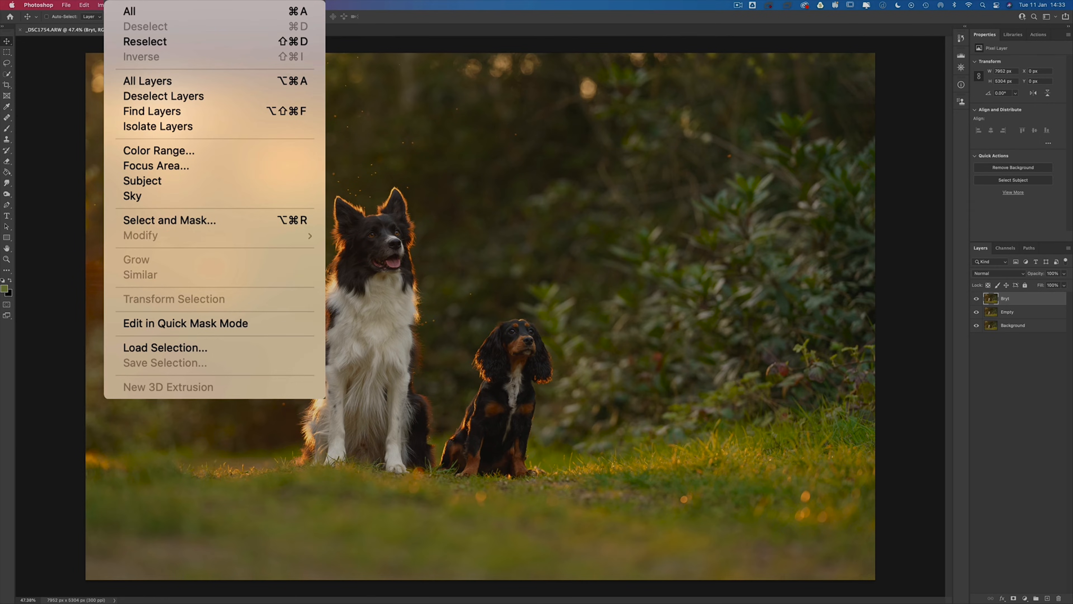
{"action": "left_click", "coordinate": [190, 220]}
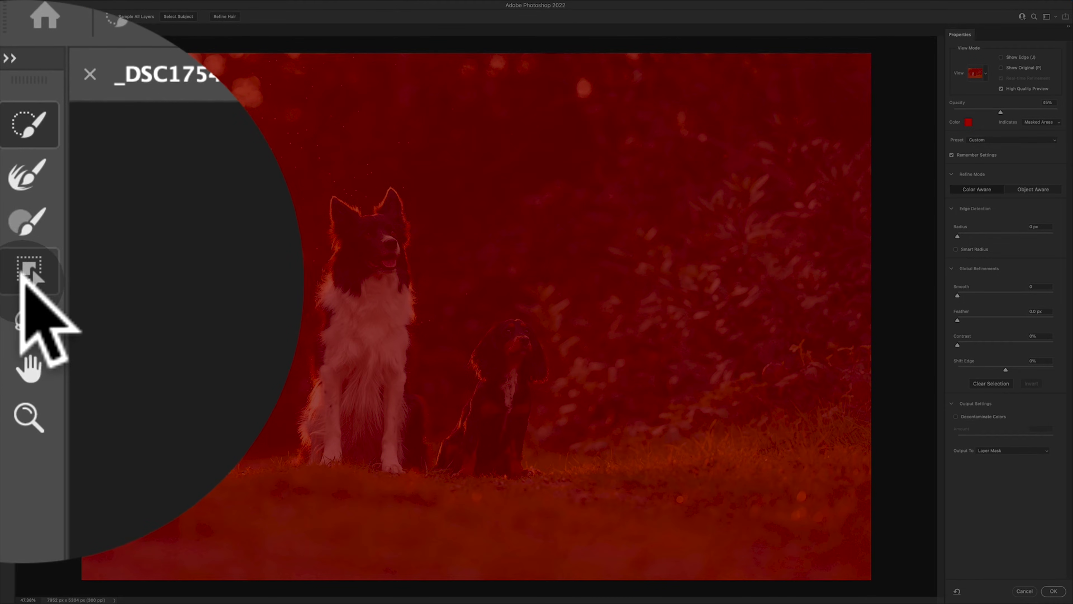
{"action": "left_click", "coordinate": [26, 277]}
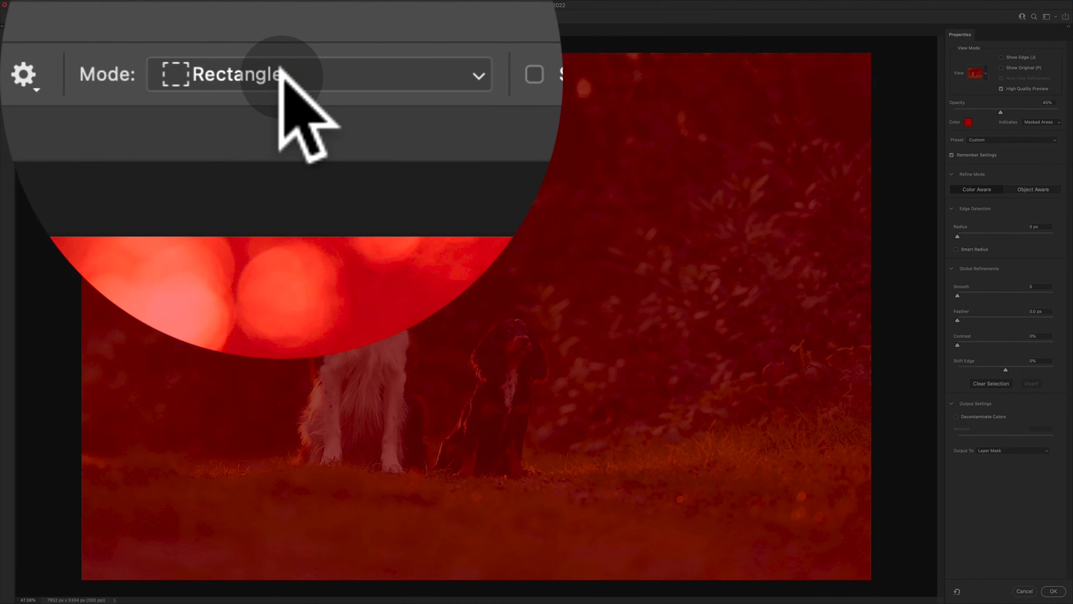
{"action": "left_click", "coordinate": [207, 16]}
{"action": "left_click", "coordinate": [207, 17]}
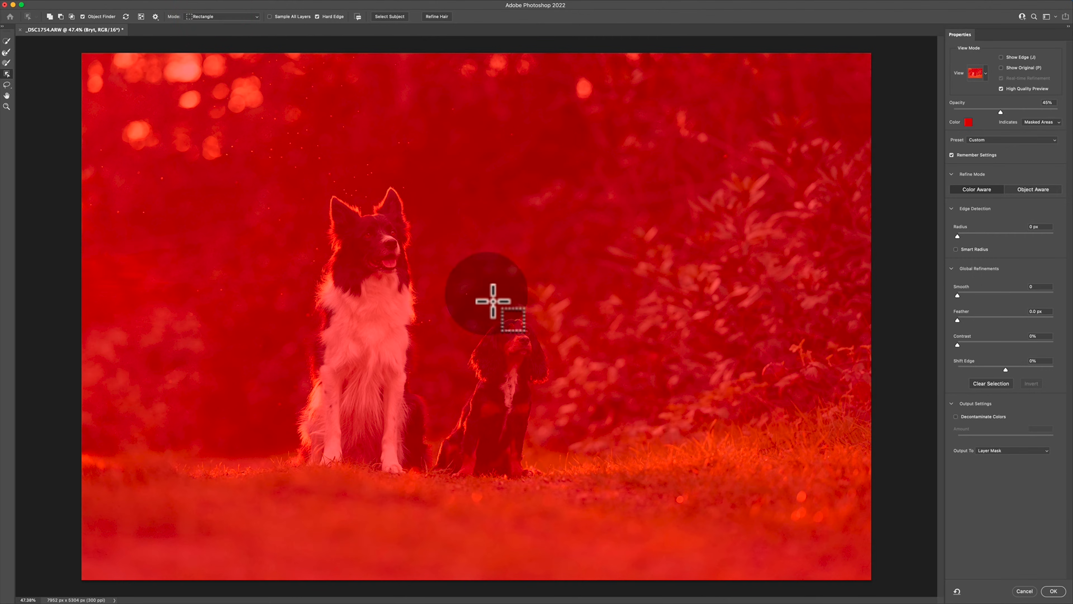
{"action": "left_click_drag", "start_coordinate": [440, 296], "coordinate": [563, 495]}
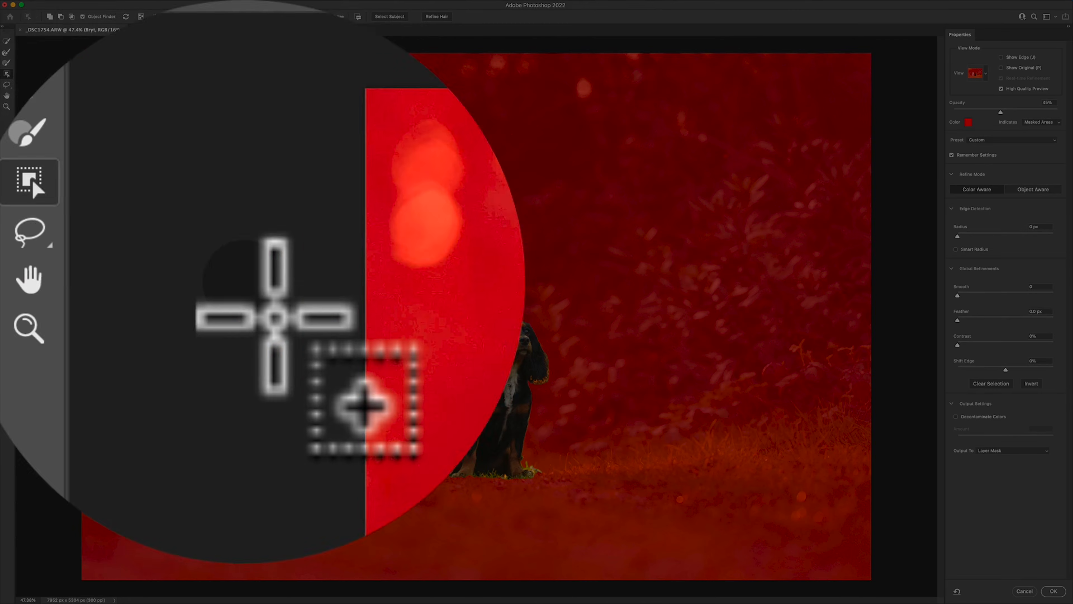
Paint the missed patch above the small dog's eye back into the selection with the Brush tool and check the body outline.
{"action": "left_click", "coordinate": [31, 232]}
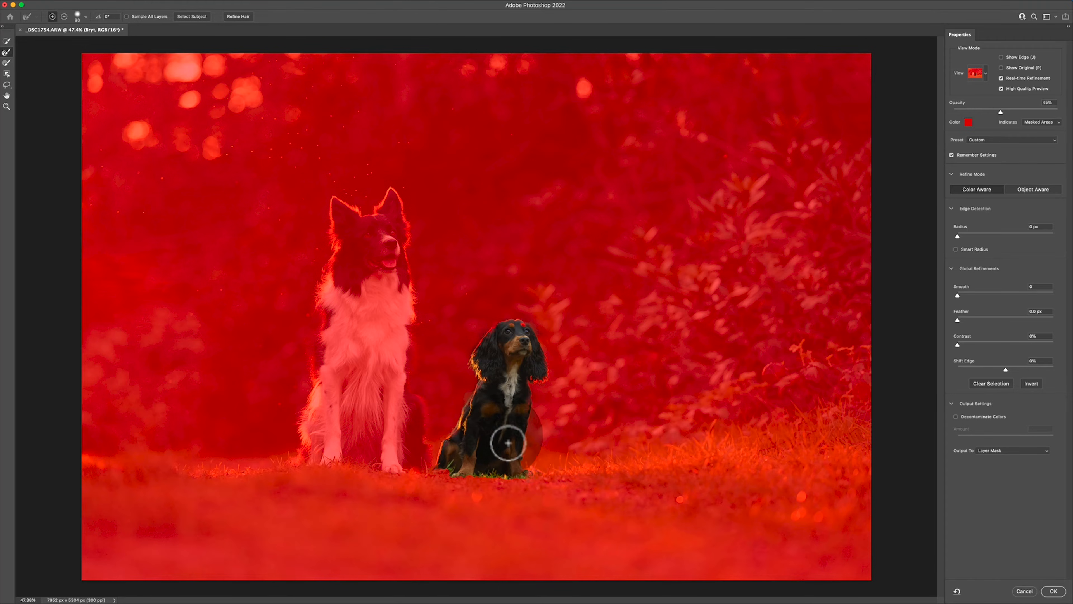
{"action": "mouse_move", "coordinate": [505, 441]}
{"action": "left_mouse_down"}
{"action": "mouse_move", "coordinate": [539, 394]}
{"action": "mouse_move", "coordinate": [518, 339]}
{"action": "left_mouse_up"}
{"action": "key", "text": "alt"}
{"action": "scroll", "coordinate": [517, 339], "scroll_direction": "up", "scroll_amount": 5}
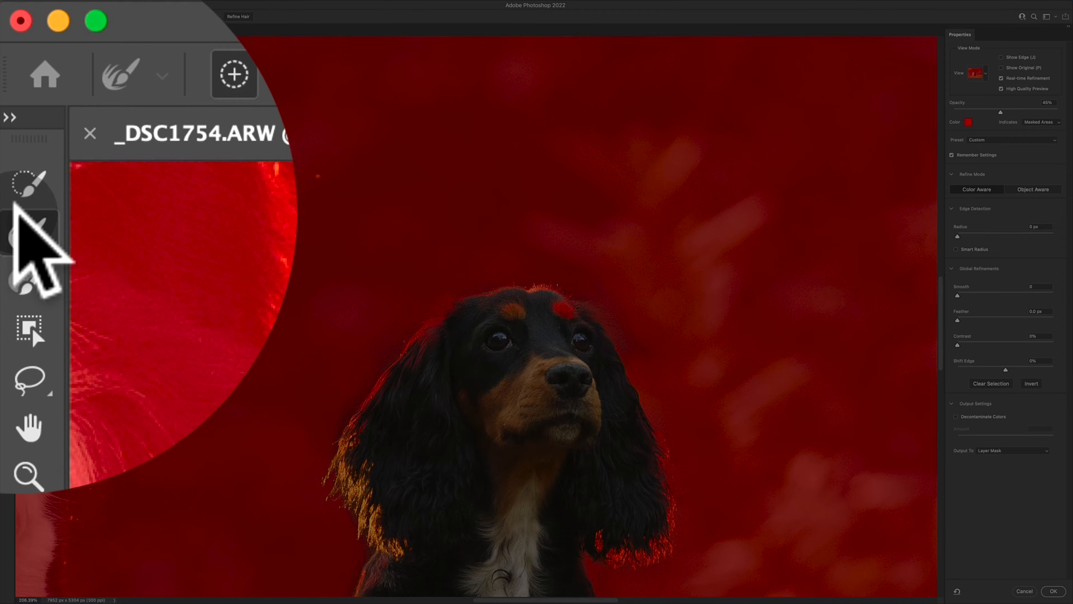
{"action": "left_click", "coordinate": [6, 62]}
{"action": "left_click_drag", "start_coordinate": [491, 352], "coordinate": [465, 351]}
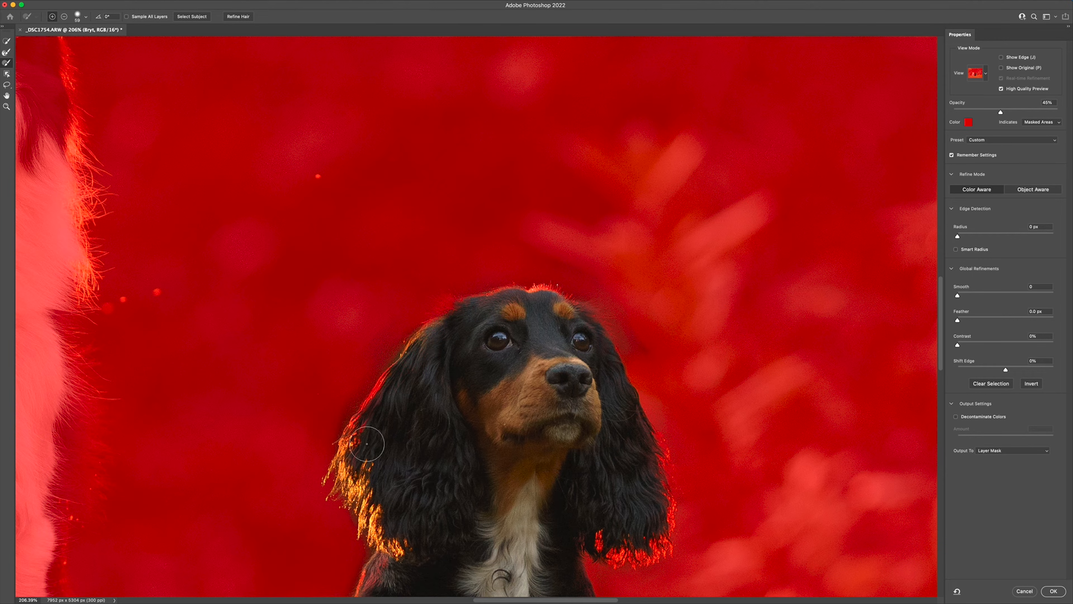
{"action": "scroll", "coordinate": [425, 457], "scroll_direction": "down", "scroll_amount": 5}
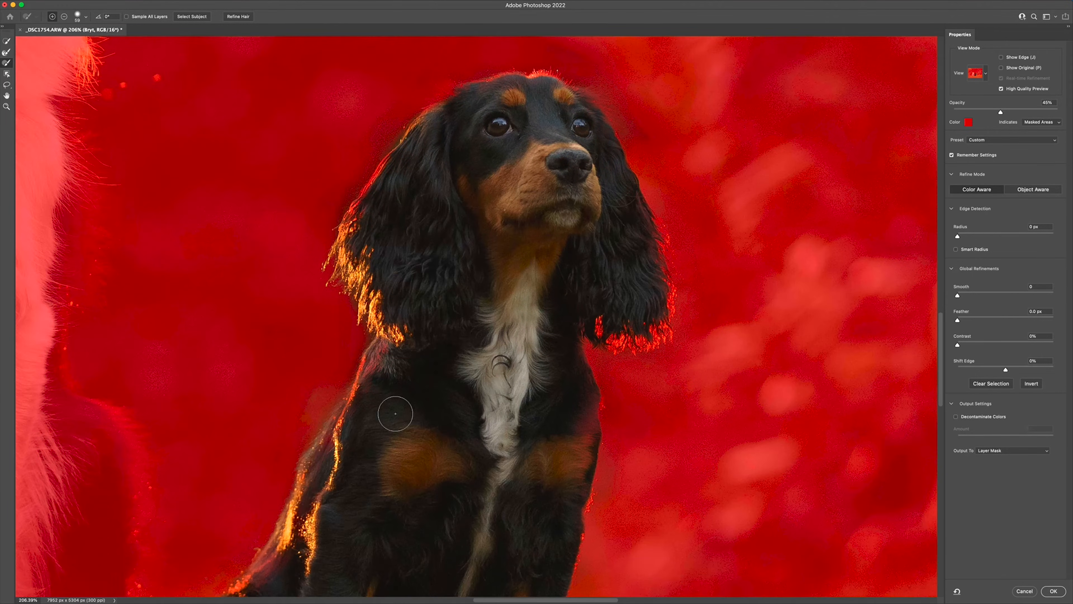
{"action": "key", "text": "super+z"}
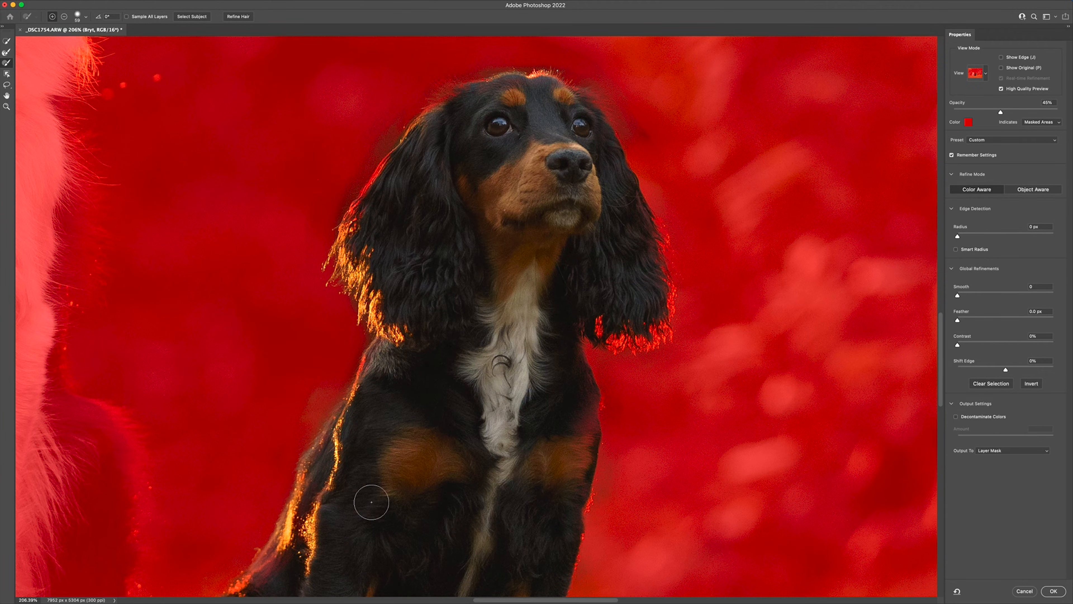
{"action": "scroll", "coordinate": [372, 501], "scroll_direction": "down", "scroll_amount": 5}
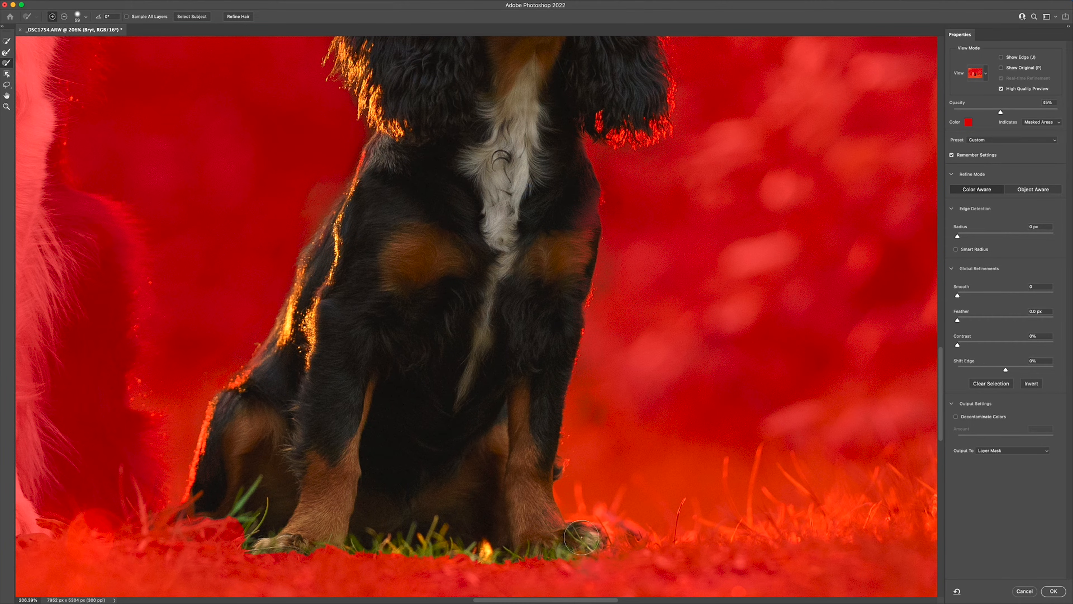
{"action": "scroll", "coordinate": [485, 471], "scroll_direction": "down", "scroll_amount": 8}
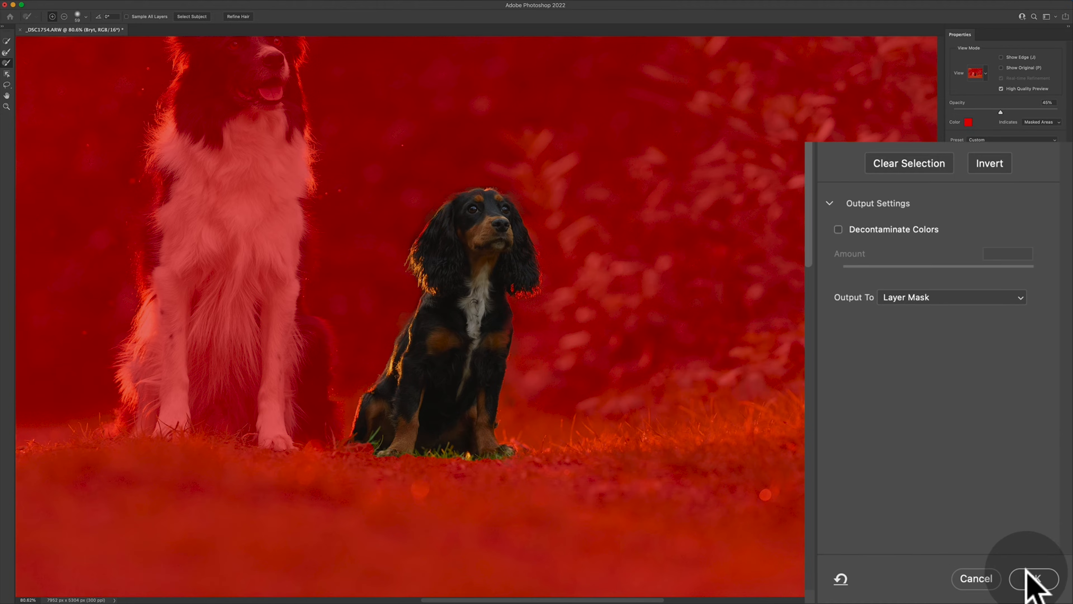
Output the small dog's selection as a layer mask on the Bryt layer and target the layer's image for moving.
{"action": "left_click", "coordinate": [1030, 579]}
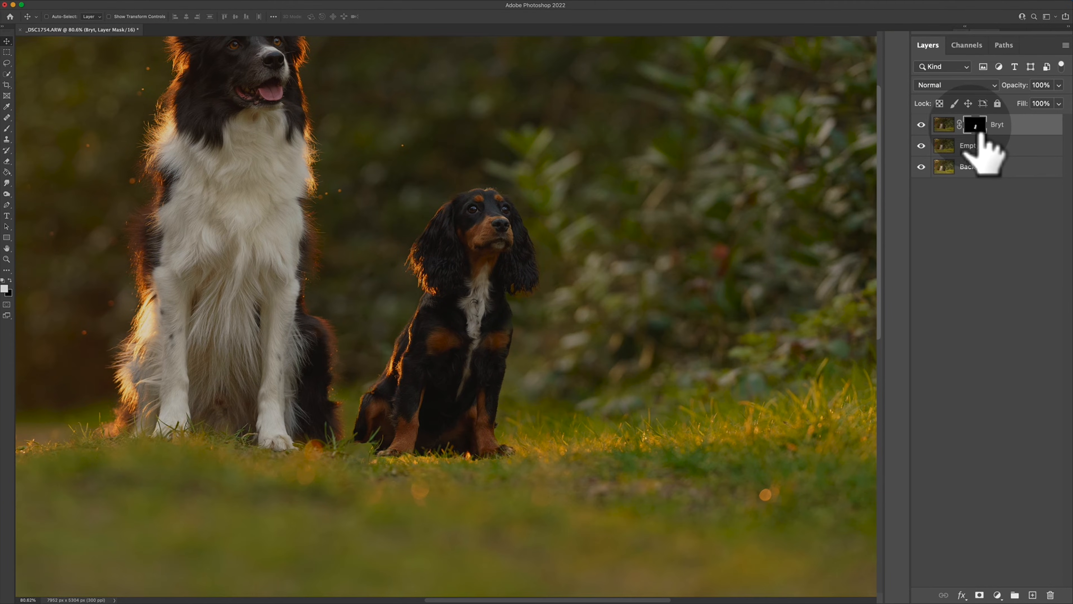
{"action": "left_click", "coordinate": [943, 124]}
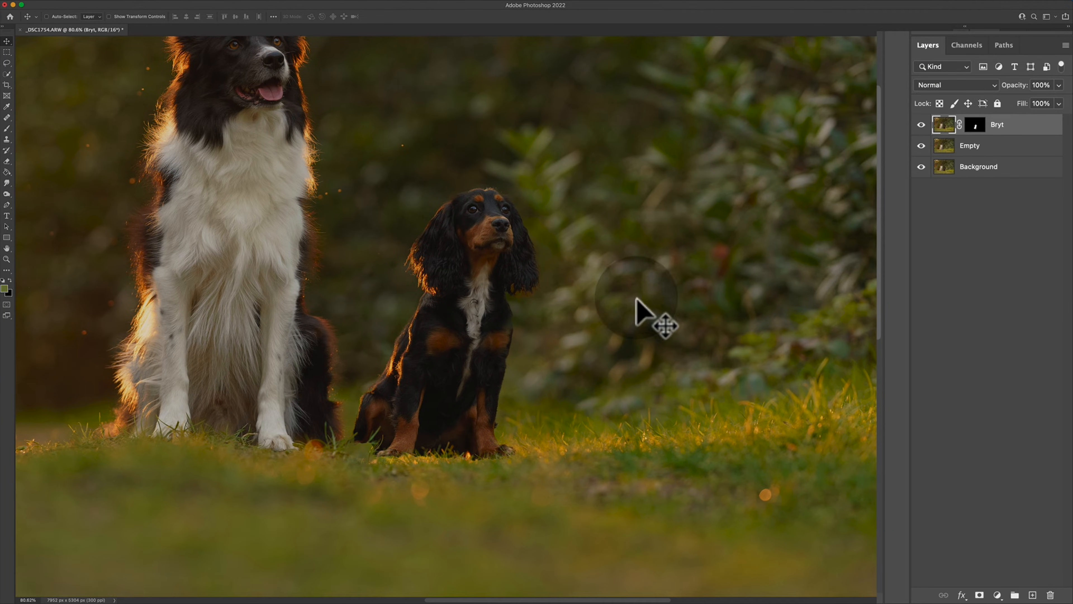
{"action": "key", "text": "v"}
{"action": "left_click_drag", "start_coordinate": [515, 298], "coordinate": [456, 273]}
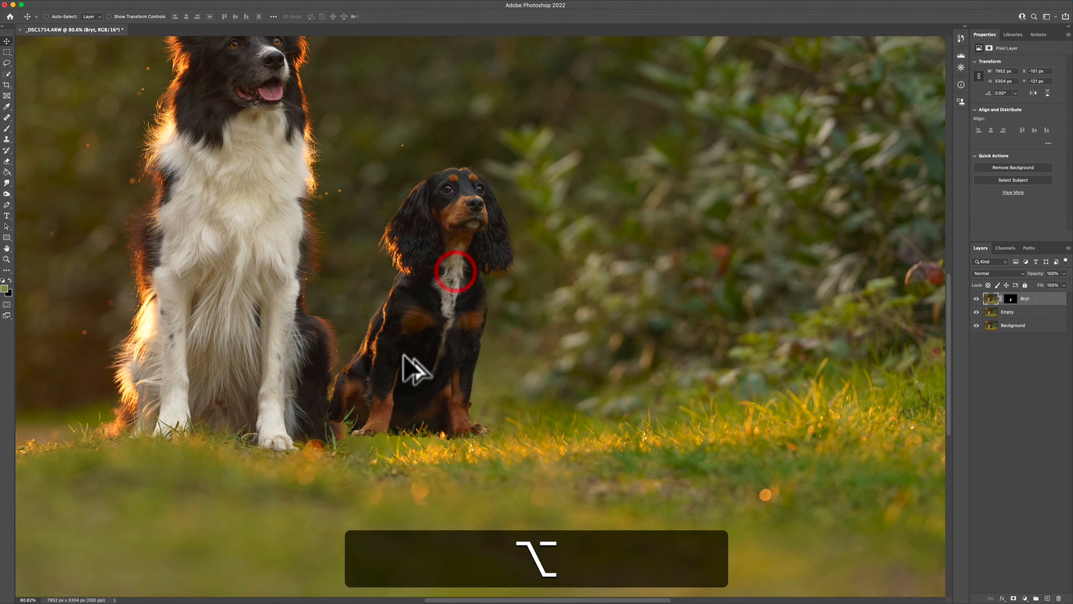
{"action": "scroll", "coordinate": [412, 366], "scroll_direction": "down", "scroll_amount": 3}
{"action": "key", "text": "alt+super+z"}
{"action": "key", "text": "super+z"}
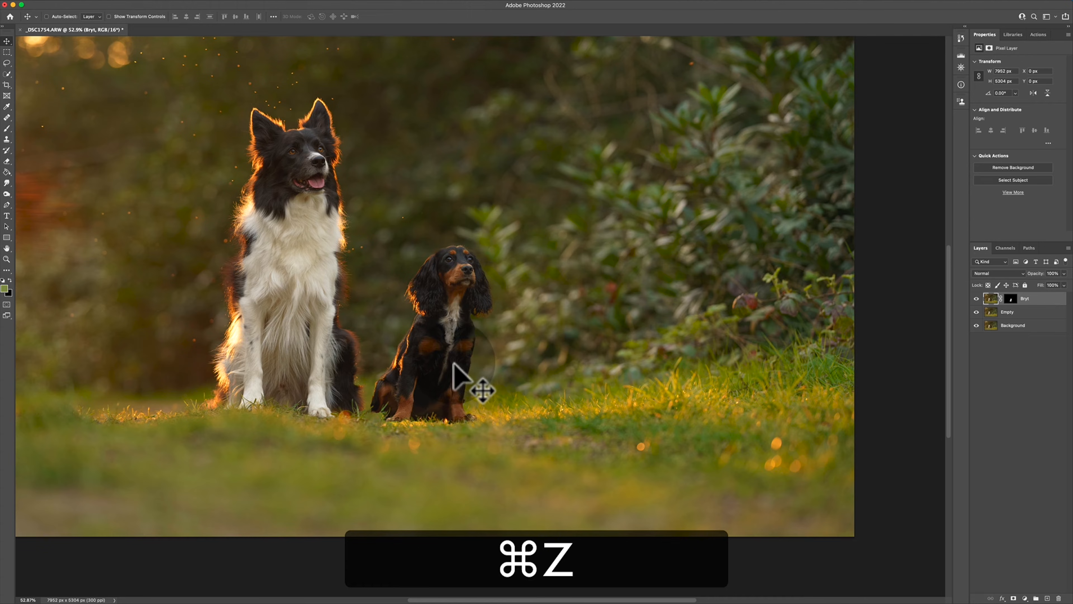
Move the small dog horizontally about 526 px until it overlaps the large dog's paw, and nudge it slightly upward on the grass.
{"action": "left_click_drag", "start_coordinate": [450, 368], "coordinate": [422, 359]}
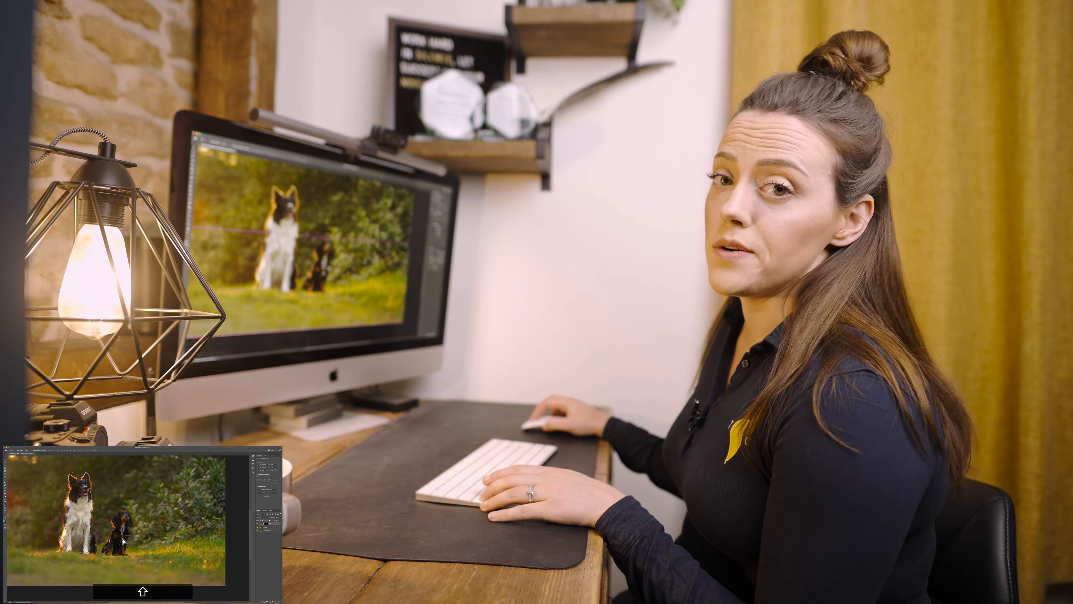
{"action": "left_click_drag", "start_coordinate": [124, 540], "coordinate": [119, 541]}
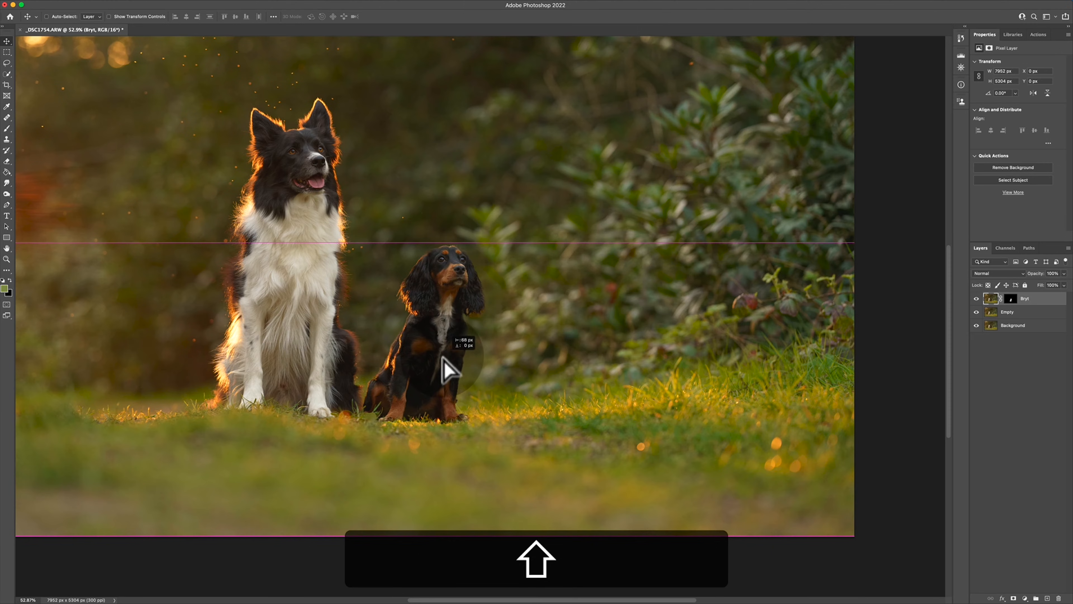
{"action": "left_click_drag", "start_coordinate": [442, 356], "coordinate": [391, 360]}
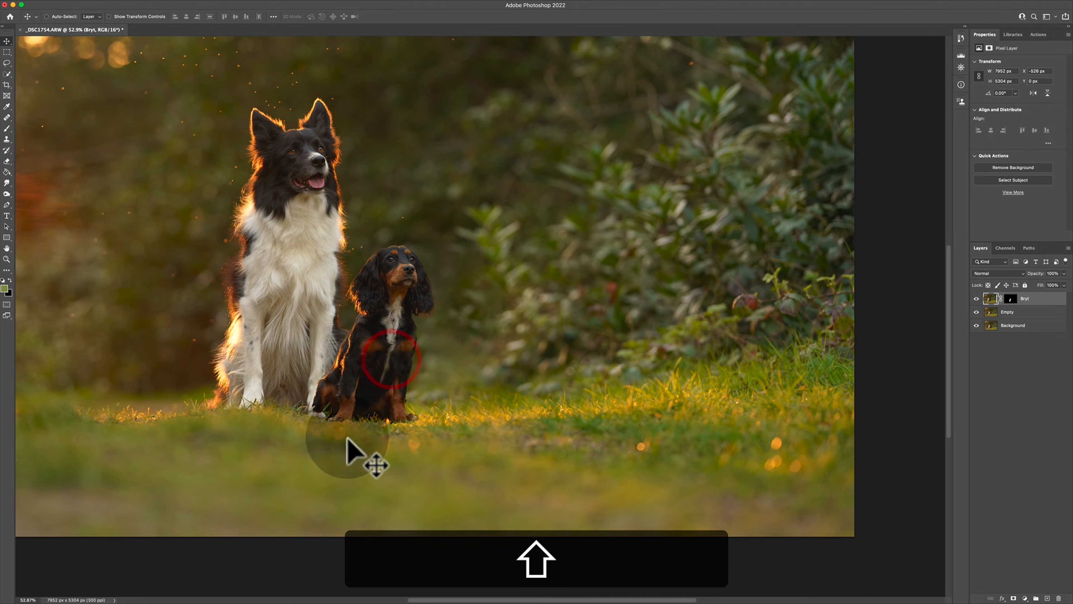
{"action": "scroll", "coordinate": [344, 404], "scroll_direction": "up", "scroll_amount": 3, "text": "alt"}
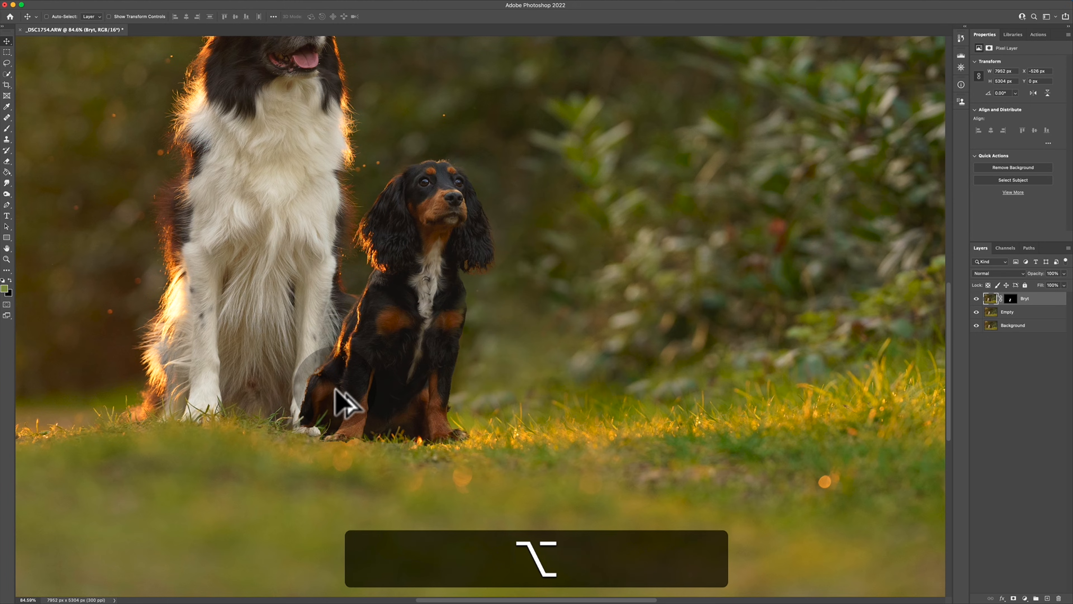
{"action": "scroll", "coordinate": [330, 433], "scroll_direction": "up", "scroll_amount": 5, "text": "alt"}
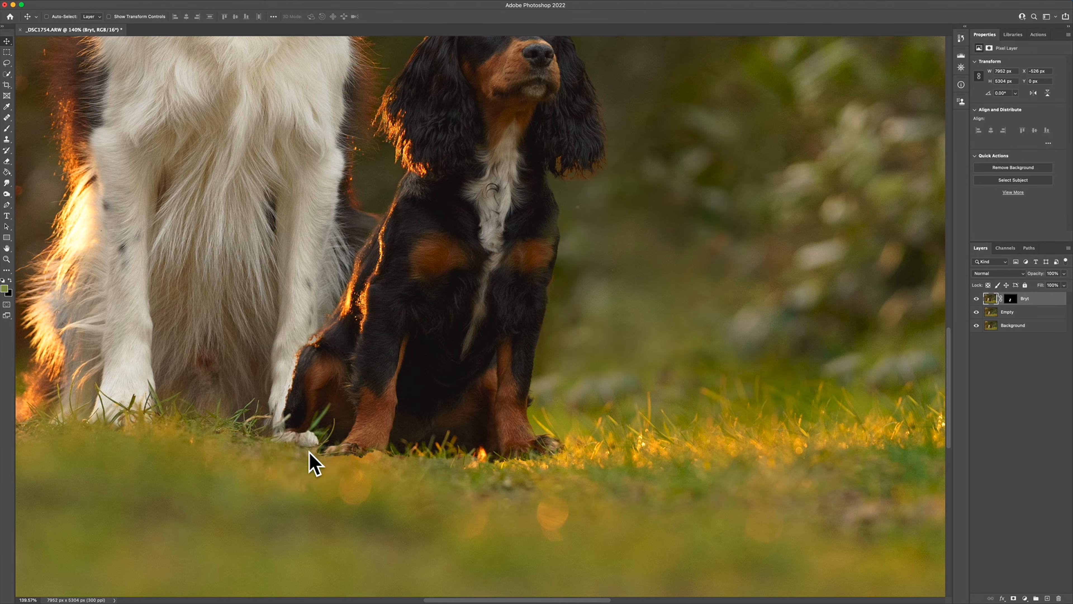
{"action": "left_click_drag", "start_coordinate": [455, 413], "coordinate": [461, 407]}
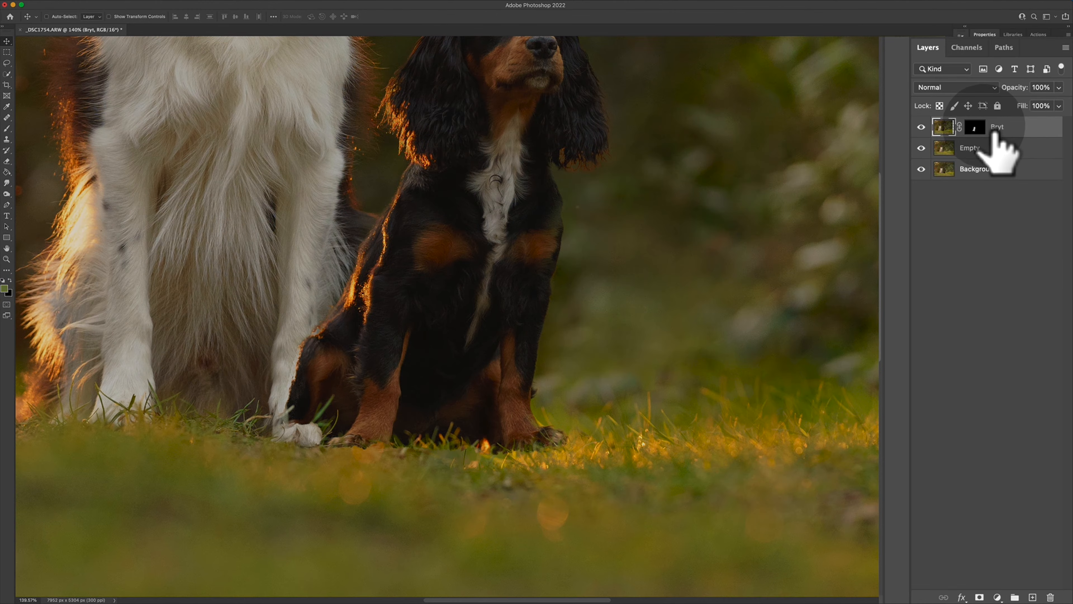
Paint black at 100% opacity on the Bryt layer mask to hide the small dog's rear covering the large dog's paw and haunch.
{"action": "left_click", "coordinate": [1010, 299]}
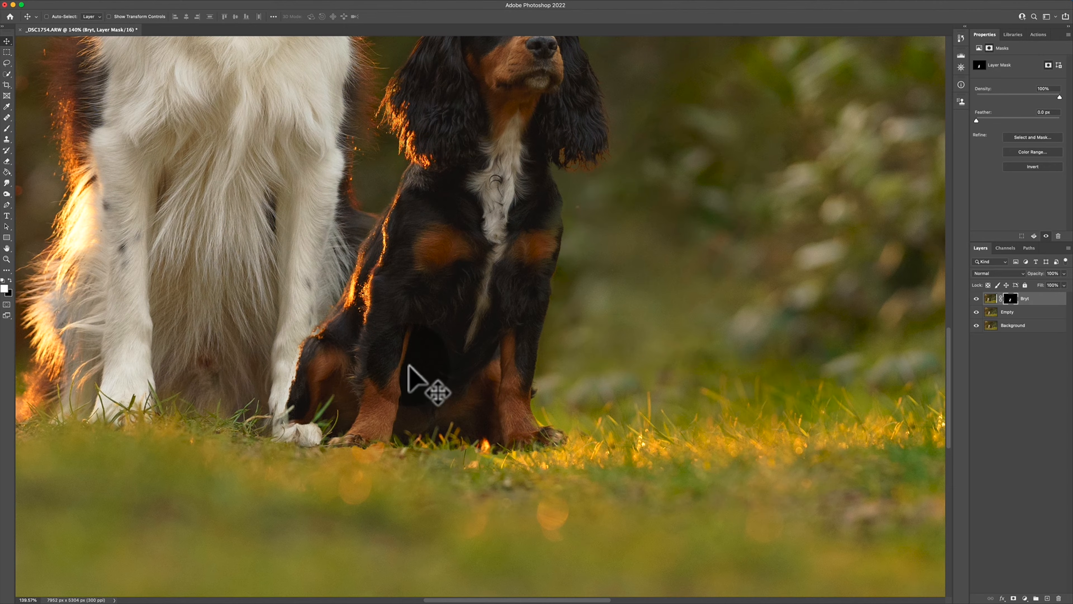
{"action": "key", "text": "b"}
{"action": "left_click_drag", "start_coordinate": [351, 350], "coordinate": [325, 350], "text": "ctrl+alt"}
{"action": "key", "text": "0"}
{"action": "key", "text": "x"}
{"action": "mouse_move", "coordinate": [322, 338]}
{"action": "left_mouse_down"}
{"action": "mouse_move", "coordinate": [312, 409]}
{"action": "mouse_move", "coordinate": [295, 388]}
{"action": "mouse_move", "coordinate": [339, 337]}
{"action": "mouse_move", "coordinate": [369, 235]}
{"action": "mouse_move", "coordinate": [376, 387]}
{"action": "mouse_move", "coordinate": [363, 426]}
{"action": "mouse_move", "coordinate": [359, 416]}
{"action": "mouse_move", "coordinate": [329, 429]}
{"action": "left_mouse_up"}
{"action": "left_click_drag", "start_coordinate": [378, 401], "coordinate": [376, 434]}
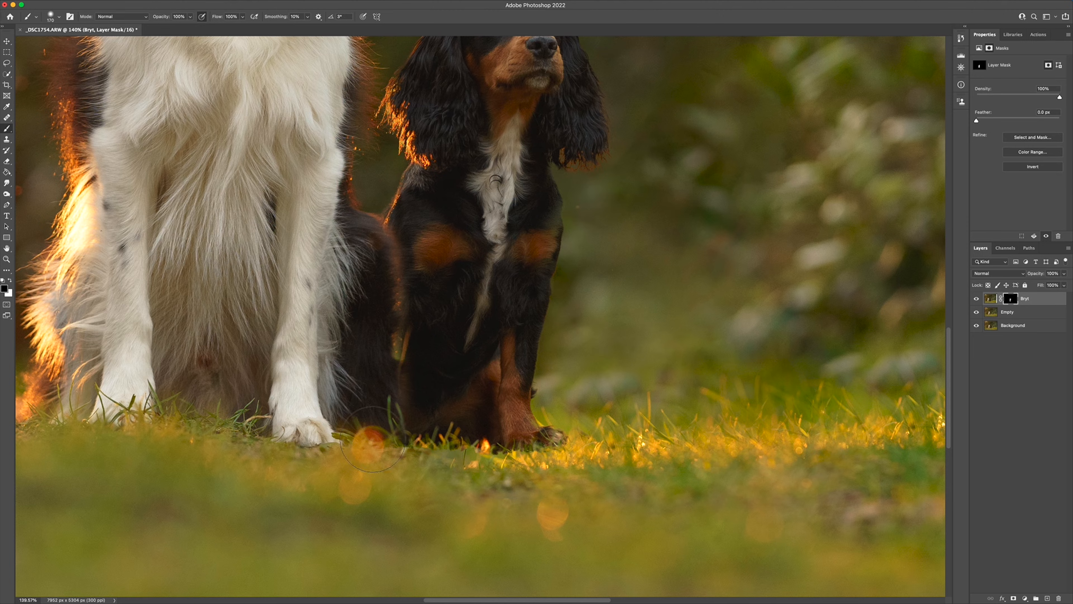
Paint white on the mask to bring back the small dog's shoulder edge and the foreleg nearest the large dog.
{"action": "key", "text": "x"}
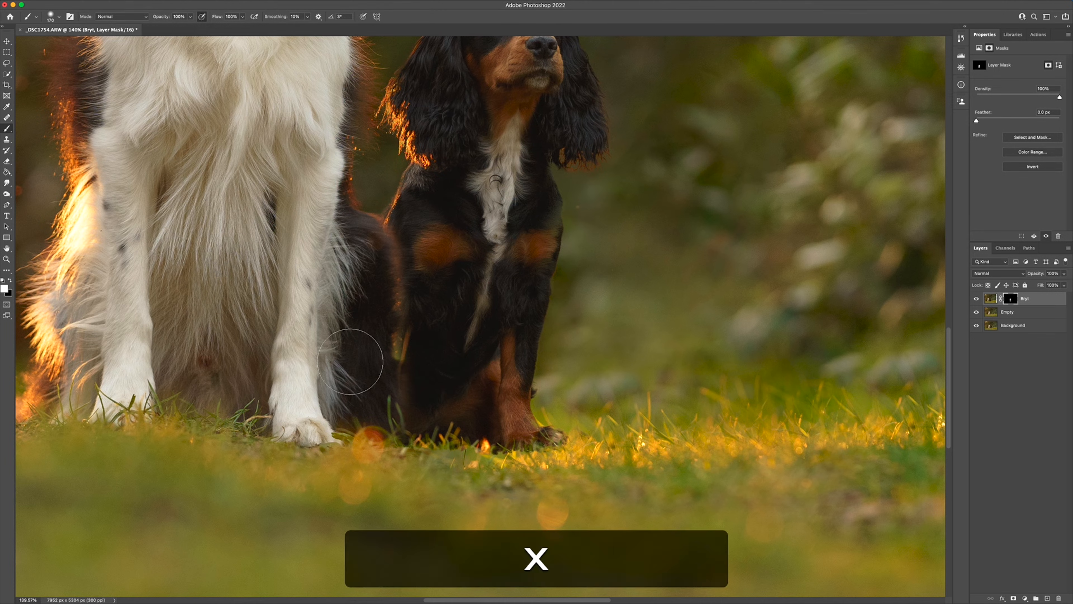
{"action": "left_click_drag", "start_coordinate": [411, 238], "coordinate": [398, 233]}
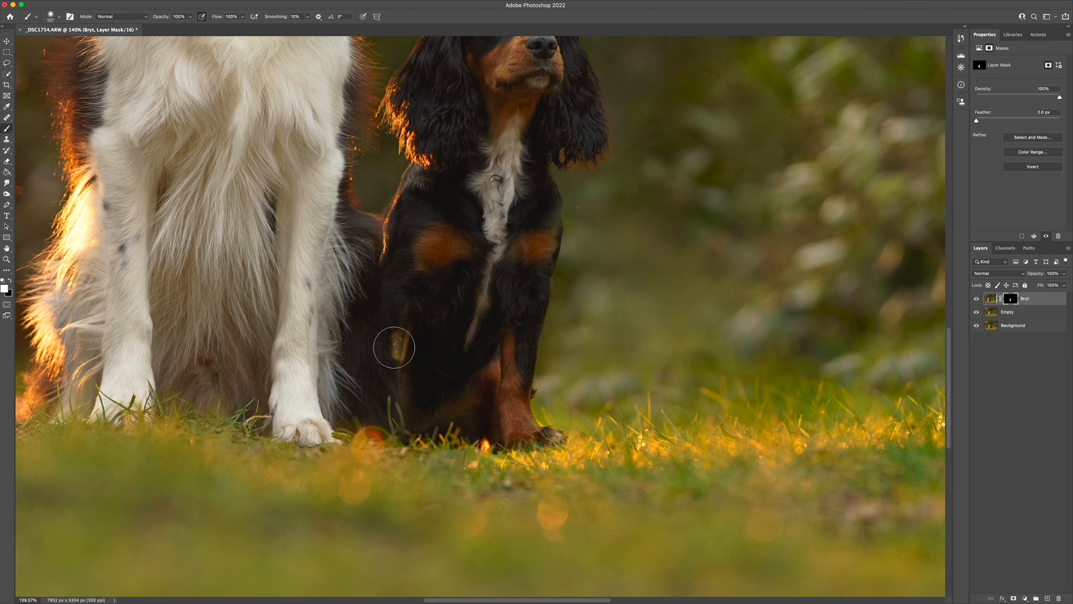
{"action": "left_click_drag", "start_coordinate": [401, 332], "coordinate": [390, 405]}
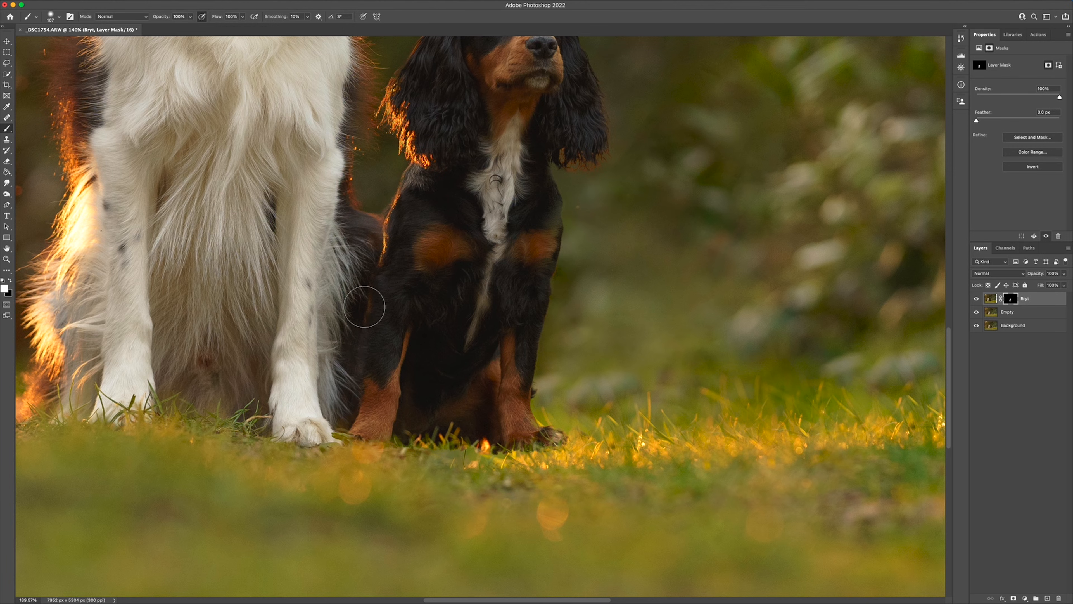
Soften the small dog's shoulder edge on the mask with a black brush at 30% opacity.
{"action": "key", "text": "x"}
{"action": "key", "text": "x"}
{"action": "key", "text": "3"}
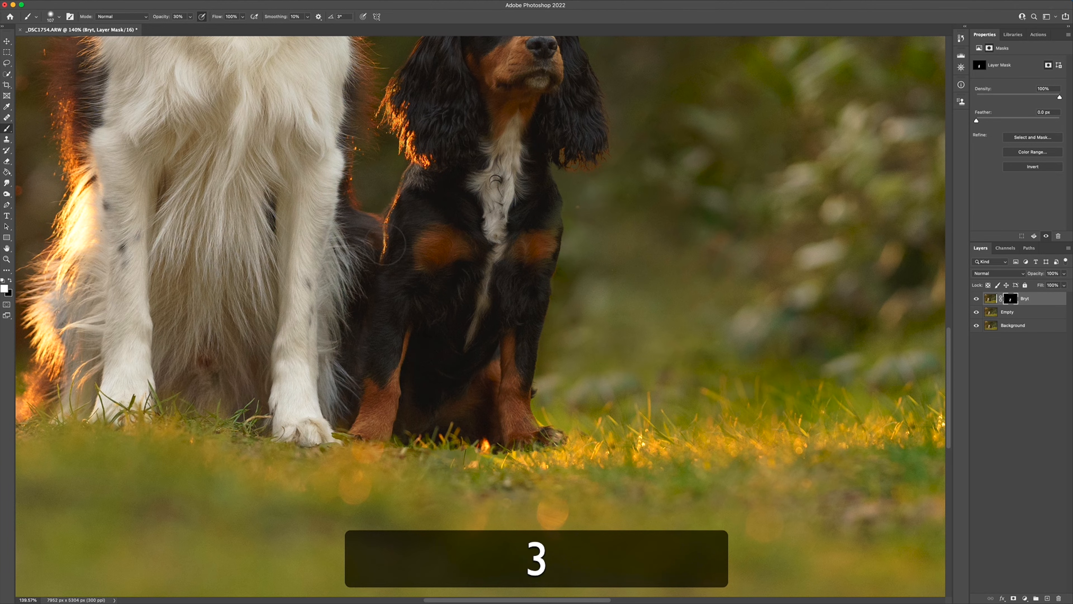
{"action": "key", "text": "super+x"}
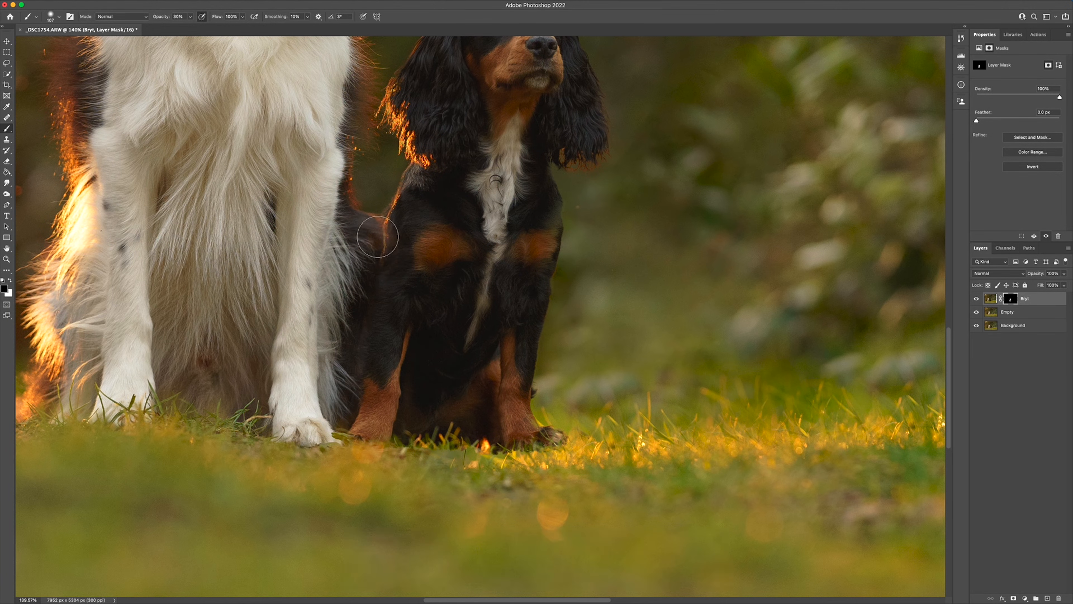
{"action": "left_click_drag", "start_coordinate": [408, 238], "coordinate": [393, 270]}
Paint white at 80% opacity on the mask along the small dog's paws to blend them into the grass.
{"action": "key", "text": "x"}
{"action": "mouse_move", "coordinate": [495, 453]}
{"action": "left_mouse_down"}
{"action": "mouse_move", "coordinate": [502, 443]}
{"action": "mouse_move", "coordinate": [467, 460]}
{"action": "mouse_move", "coordinate": [456, 512]}
{"action": "left_mouse_up"}
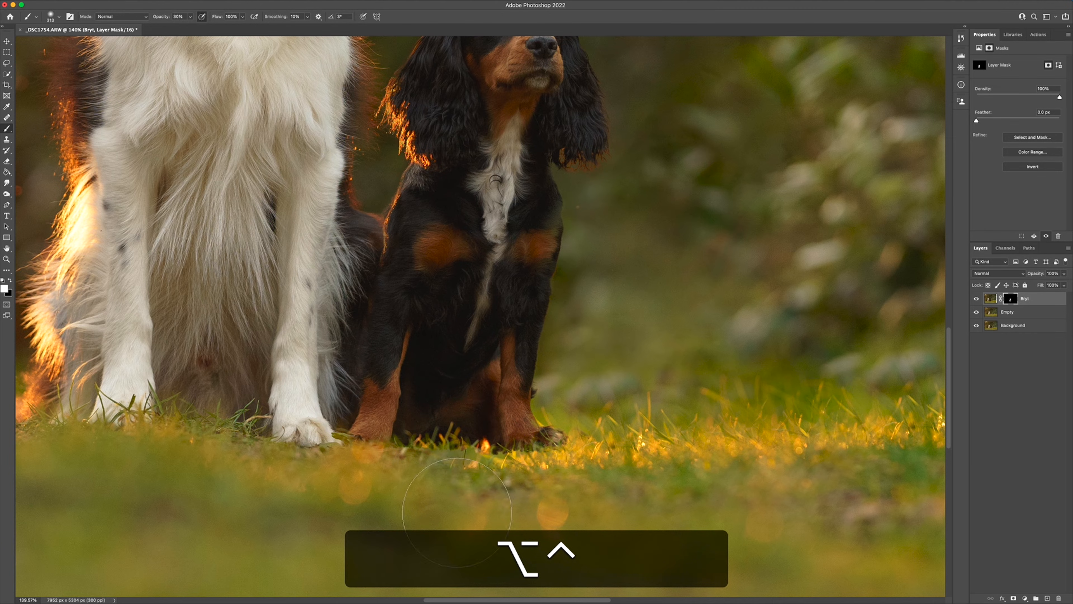
{"action": "key", "text": "8"}
{"action": "mouse_move", "coordinate": [514, 451]}
{"action": "left_mouse_down"}
{"action": "mouse_move", "coordinate": [450, 463]}
{"action": "mouse_move", "coordinate": [533, 450]}
{"action": "left_mouse_up"}
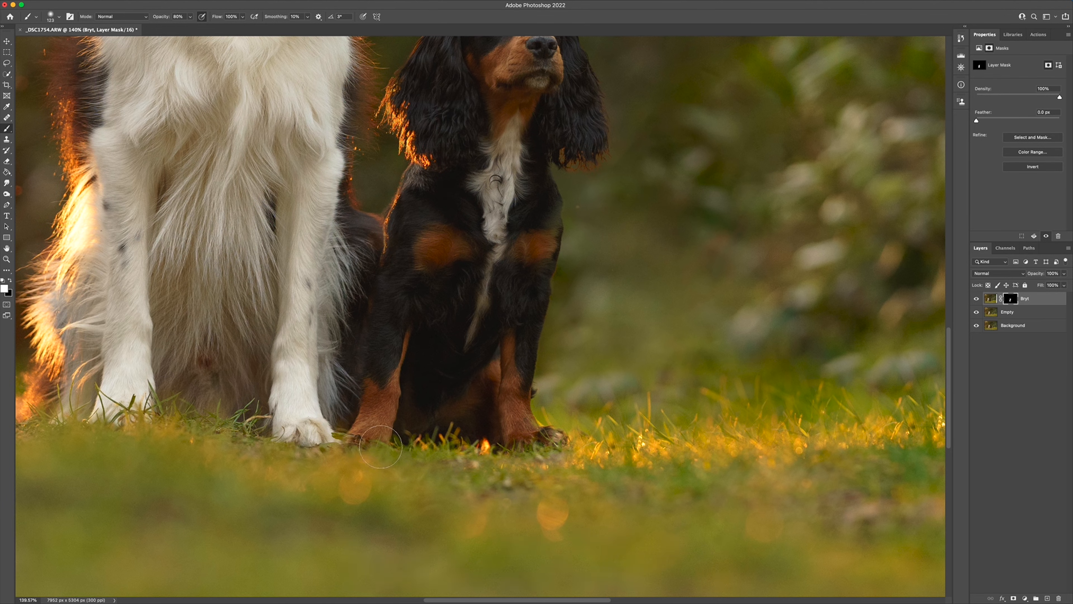
{"action": "mouse_move", "coordinate": [367, 442]}
{"action": "left_mouse_down"}
{"action": "mouse_move", "coordinate": [323, 444]}
{"action": "mouse_move", "coordinate": [357, 441]}
{"action": "left_mouse_up"}
Refine the mask around the small dog's front paw beside the large dog's paw with a 23 px brush.
{"action": "key", "text": "ctrl+alt+x"}
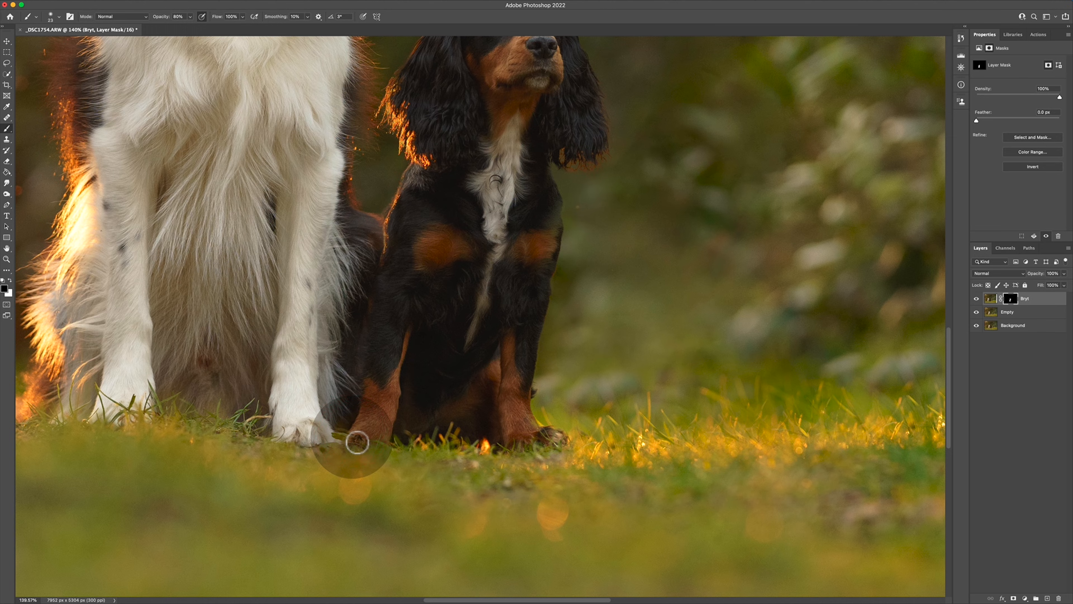
{"action": "key", "text": "b"}
{"action": "key", "text": "z"}
{"action": "key", "text": "b"}
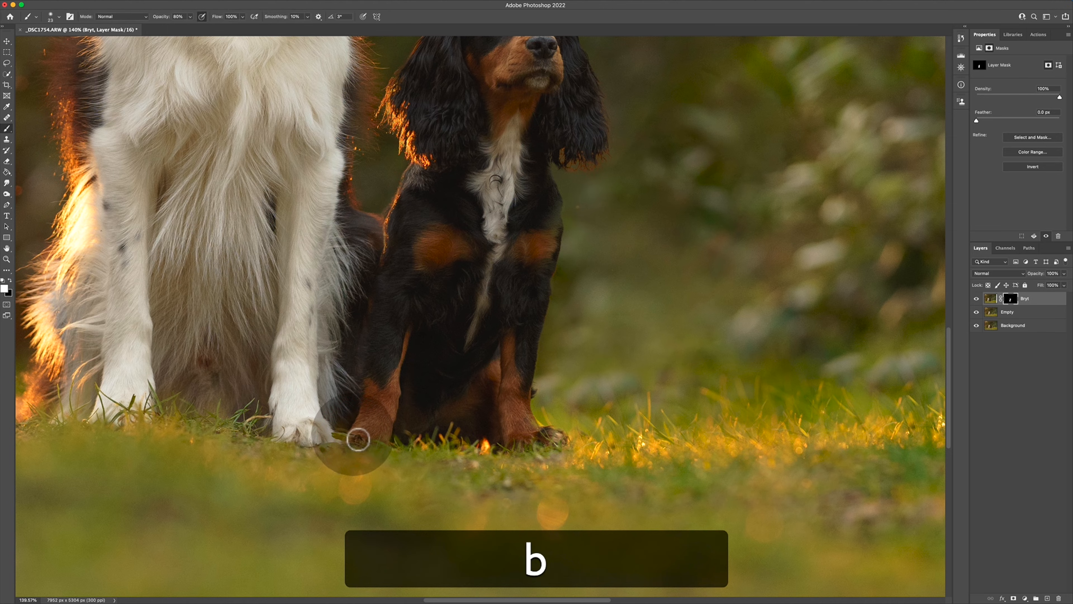
{"action": "left_click_drag", "start_coordinate": [359, 437], "coordinate": [340, 431]}
{"action": "left_click_drag", "start_coordinate": [339, 418], "coordinate": [348, 426]}
Compare the edited composite with the original by showing only the Background layer and restoring all layers.
{"action": "scroll", "coordinate": [366, 447], "scroll_direction": "down", "scroll_amount": 3}
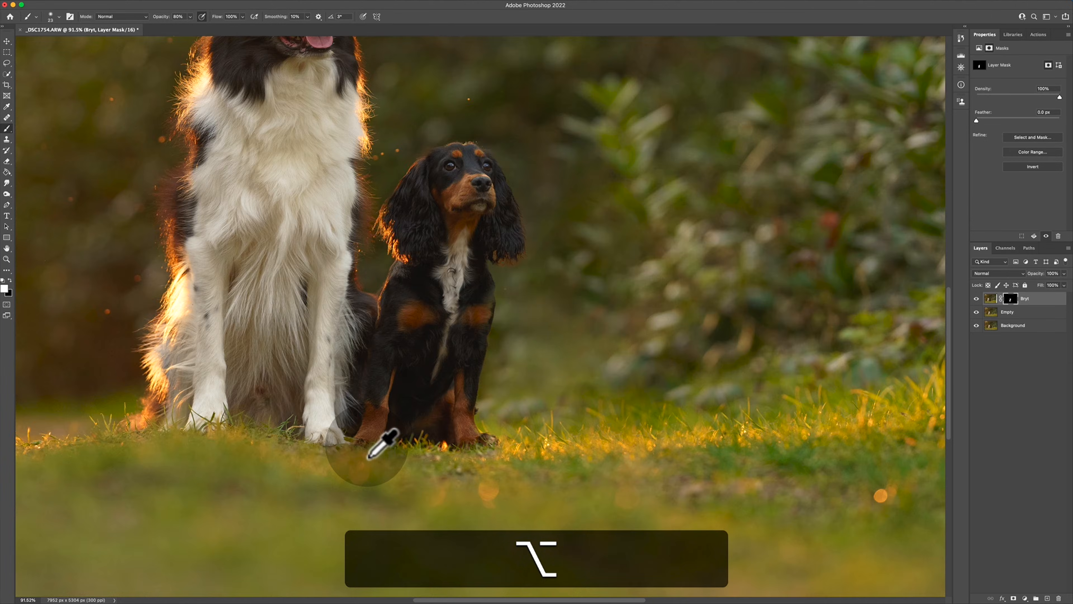
{"action": "scroll", "coordinate": [368, 456], "scroll_direction": "down", "scroll_amount": 10}
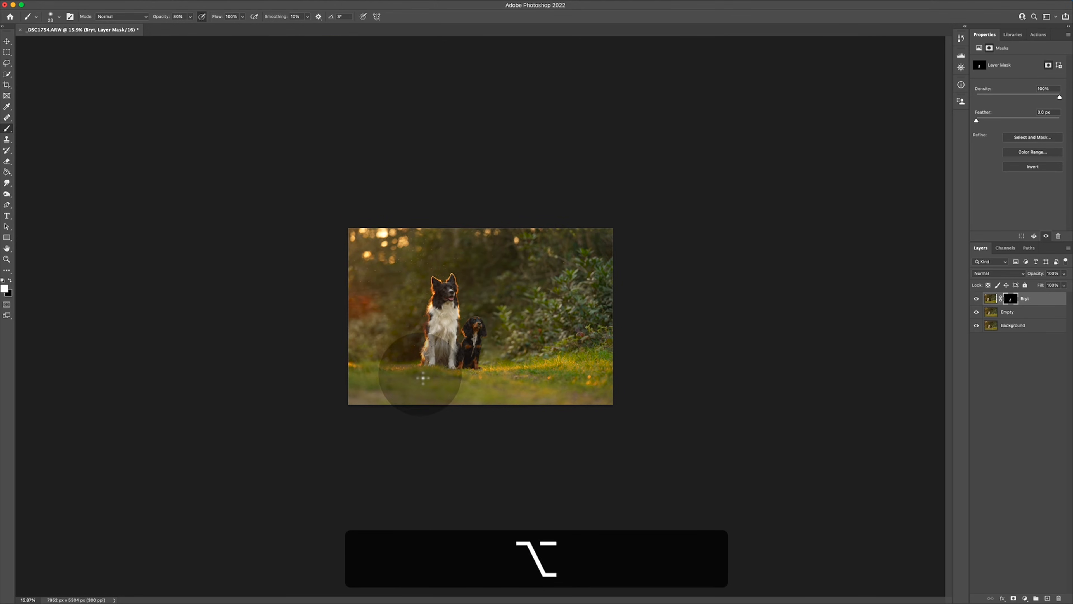
{"action": "scroll", "coordinate": [471, 340], "scroll_direction": "up", "scroll_amount": 8}
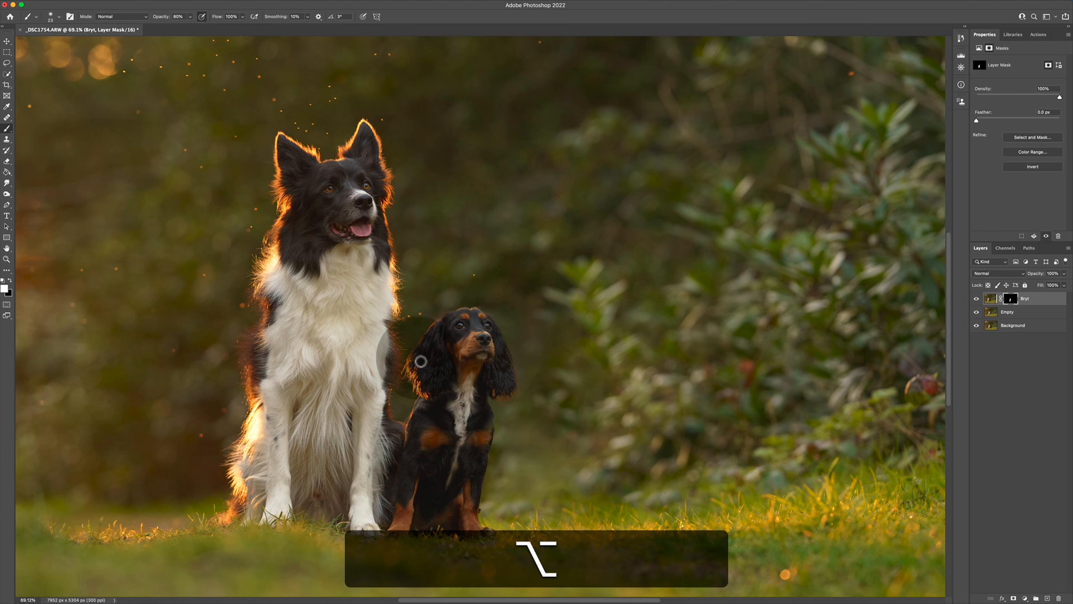
{"action": "key", "text": "alt"}
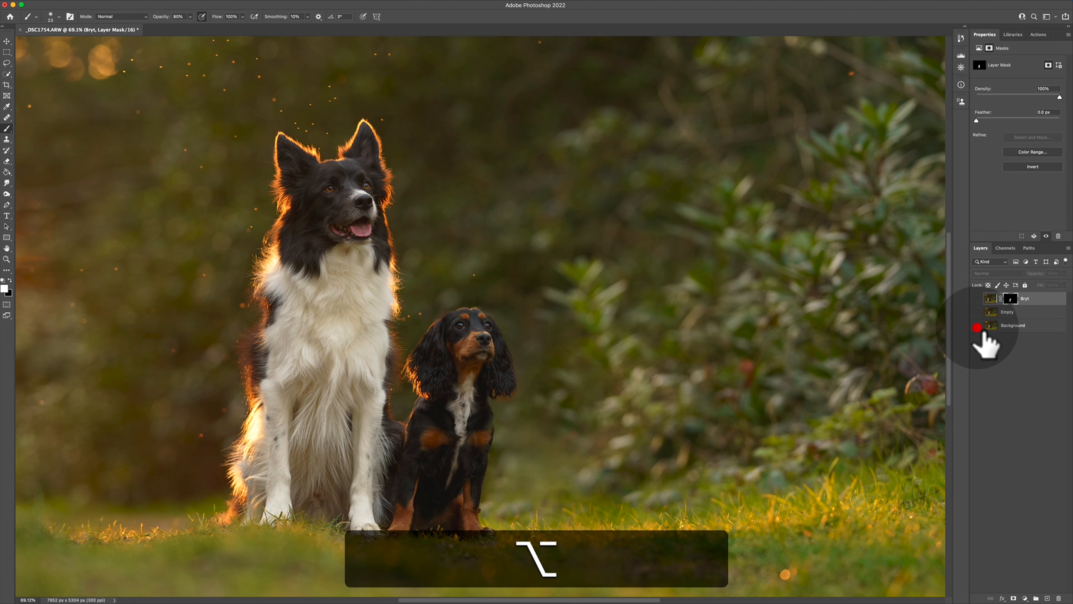
{"action": "left_click", "coordinate": [976, 325], "text": "alt"}
{"action": "left_click", "coordinate": [976, 325], "text": "alt"}
{"action": "scroll", "coordinate": [766, 343], "scroll_direction": "down", "scroll_amount": 3}
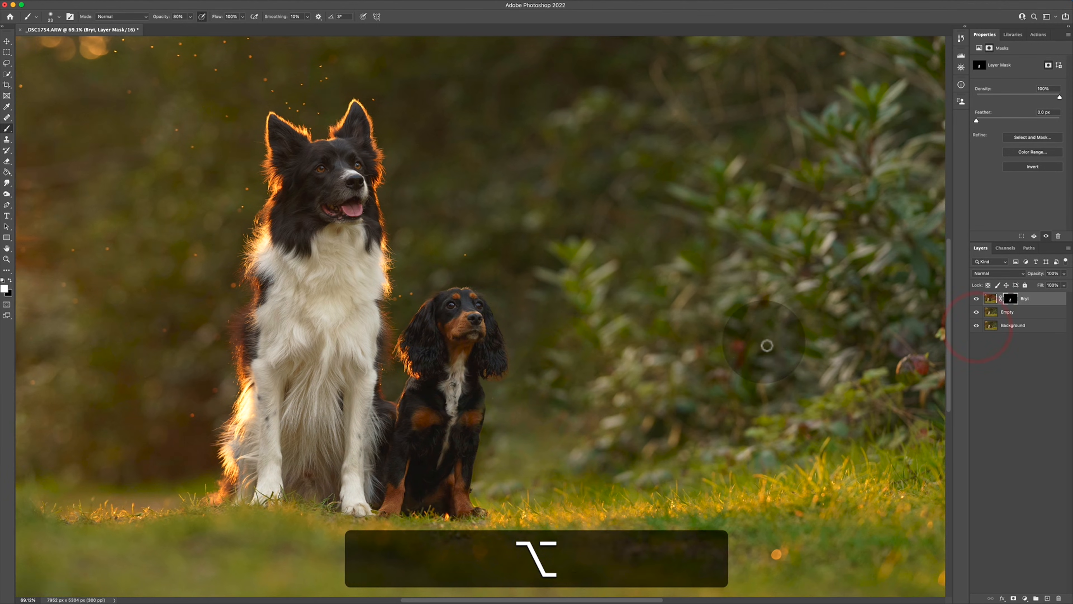
{"action": "scroll", "coordinate": [584, 376], "scroll_direction": "right", "scroll_amount": 3}
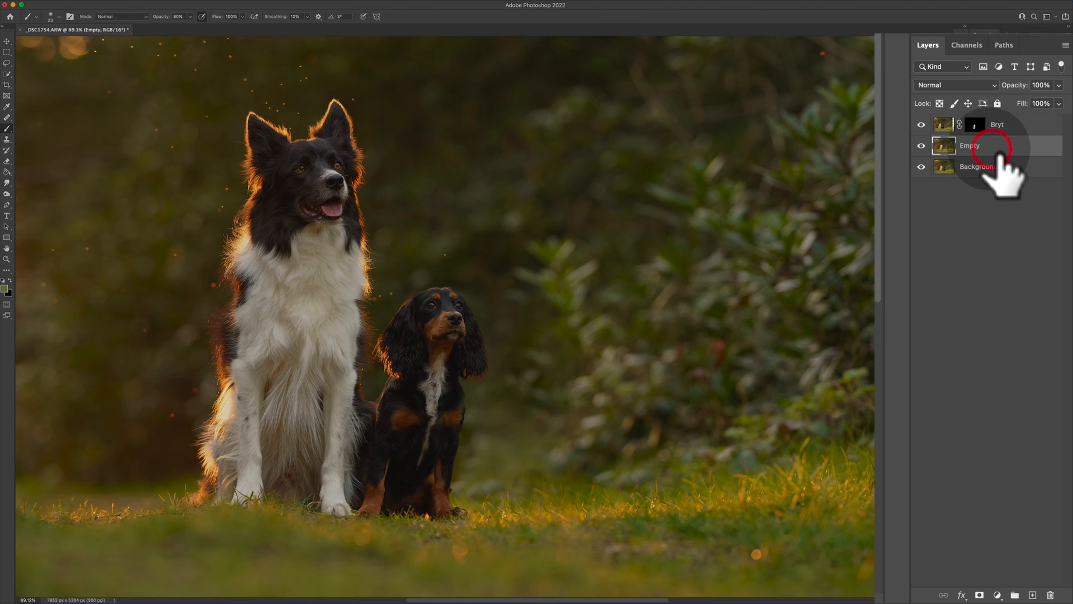
Isolate the Empty layer, heal the smooth patch beside the large dog with foliage sampled from the bushes, and show all layers again.
{"action": "left_click", "coordinate": [988, 313]}
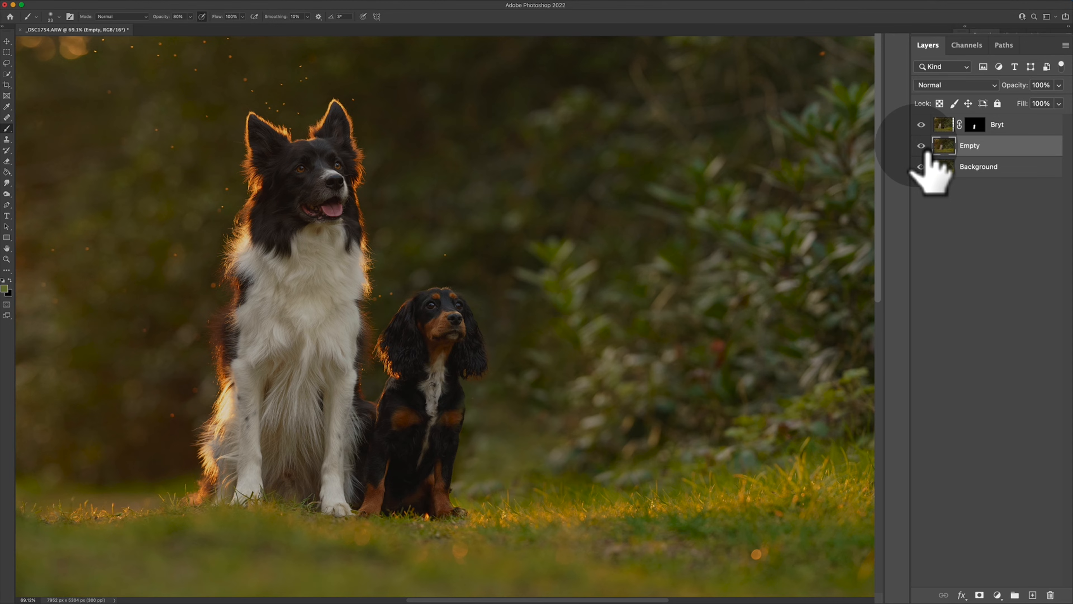
{"action": "left_click", "coordinate": [921, 145], "text": "alt"}
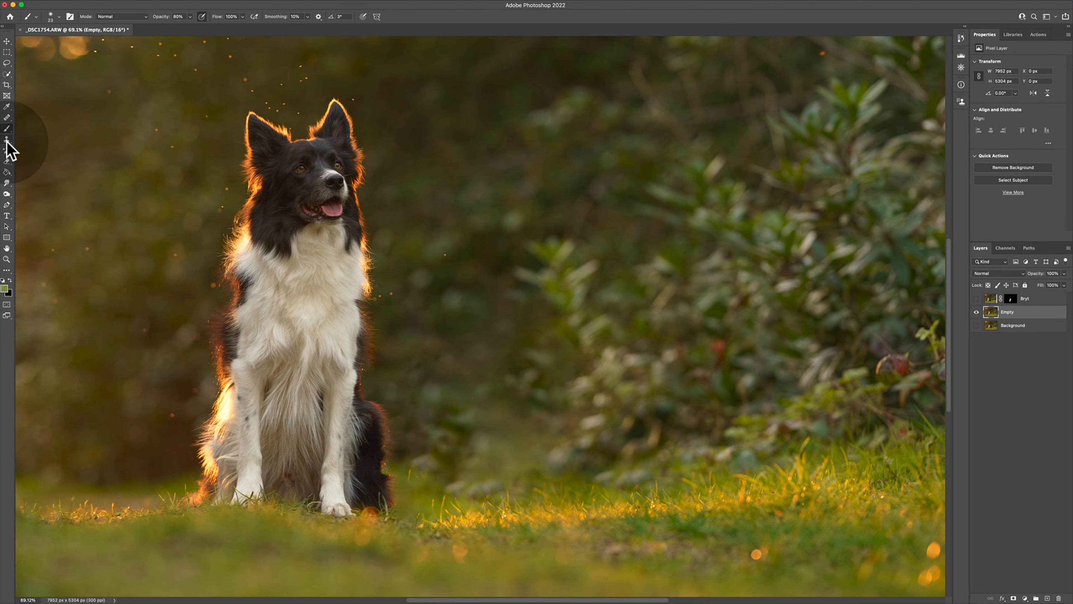
{"action": "left_click", "coordinate": [7, 138]}
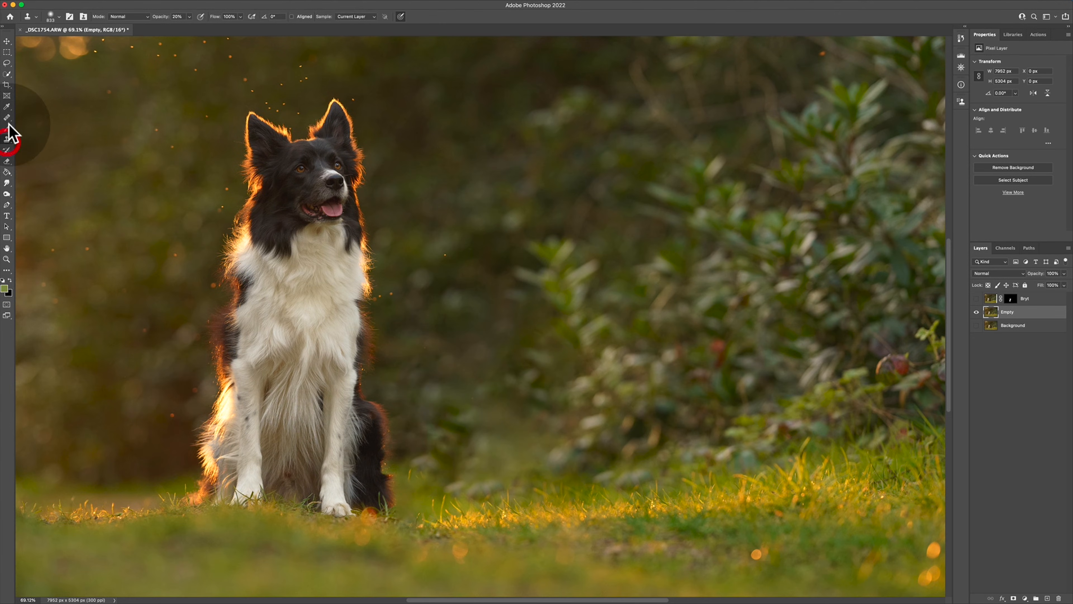
{"action": "left_click", "coordinate": [7, 117]}
{"action": "left_click", "coordinate": [535, 330], "text": "ctrl+alt"}
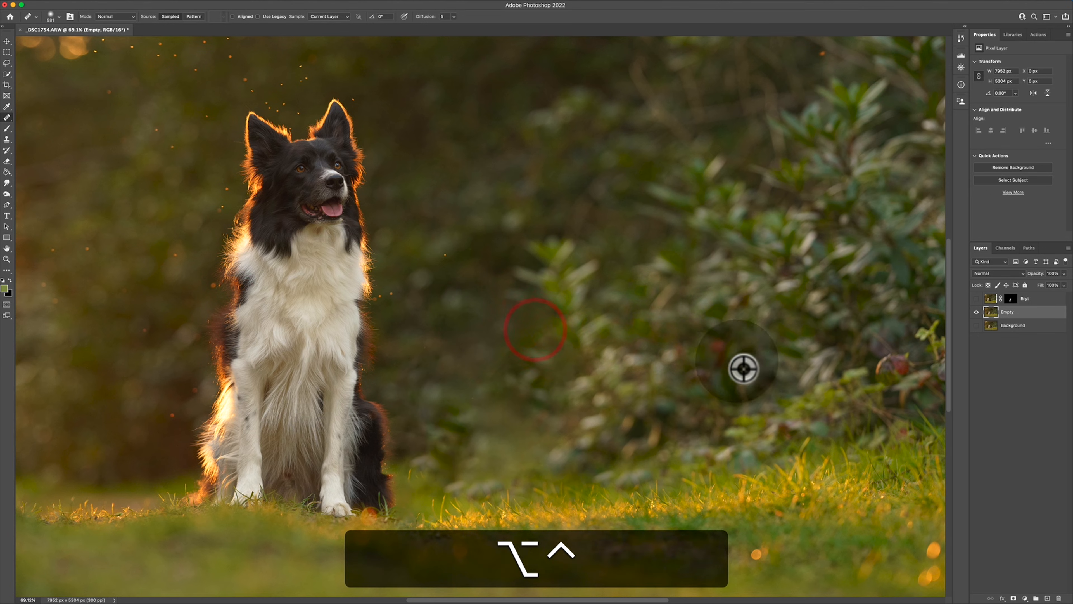
{"action": "left_click", "coordinate": [752, 365], "text": "alt"}
{"action": "mouse_move", "coordinate": [504, 428]}
{"action": "left_mouse_down"}
{"action": "mouse_move", "coordinate": [524, 411]}
{"action": "mouse_move", "coordinate": [480, 401]}
{"action": "mouse_move", "coordinate": [498, 354]}
{"action": "mouse_move", "coordinate": [492, 341]}
{"action": "left_mouse_up"}
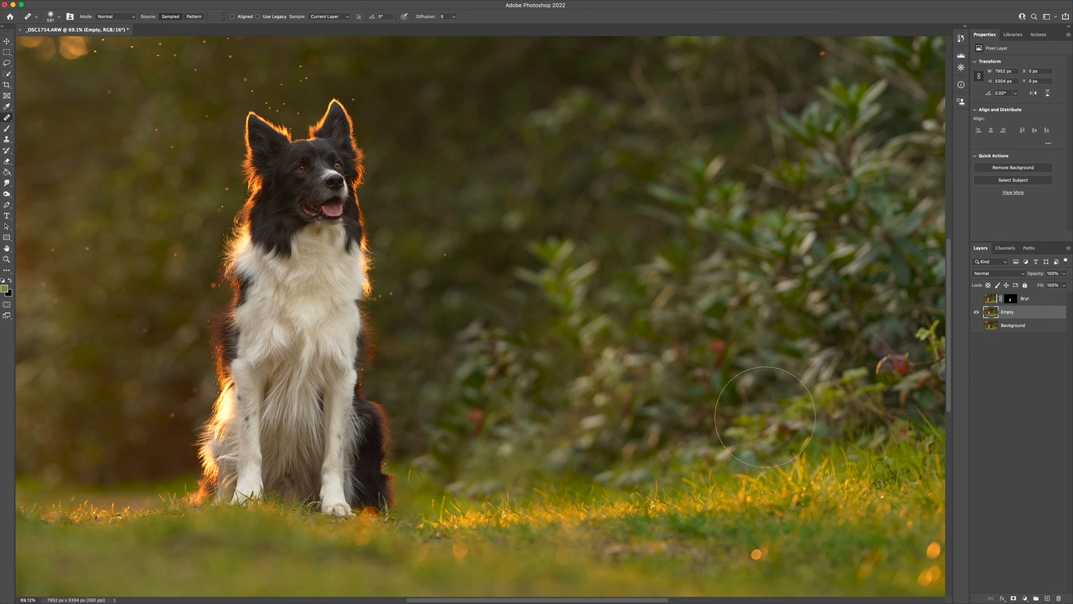
{"action": "left_click", "coordinate": [976, 298]}
{"action": "left_click", "coordinate": [976, 325]}
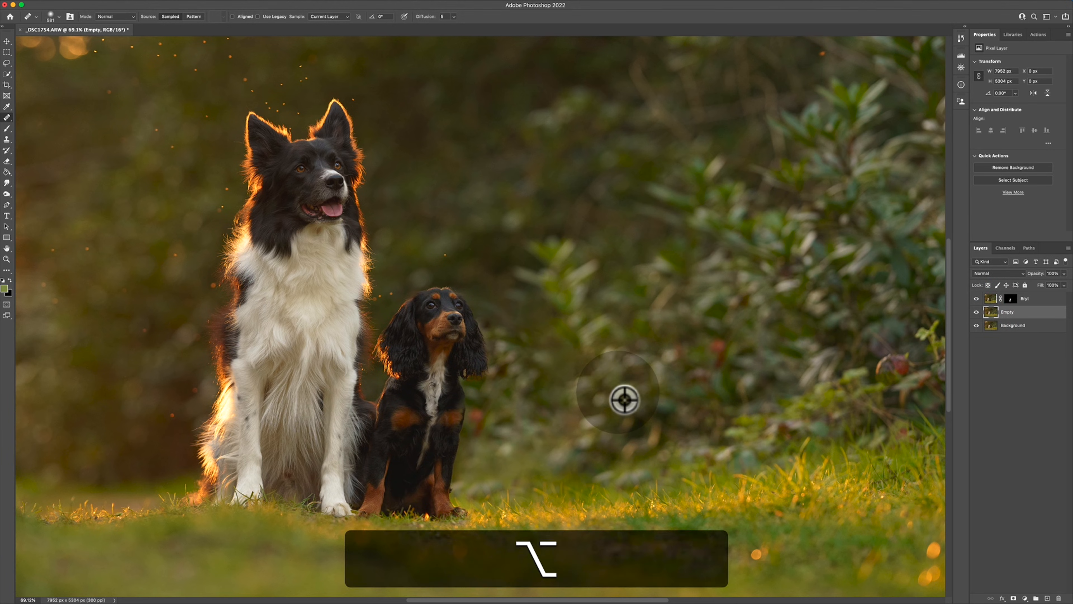
{"action": "scroll", "coordinate": [624, 399], "scroll_direction": "down", "scroll_amount": 3}
{"action": "left_click_drag", "start_coordinate": [534, 421], "coordinate": [522, 428]}
{"action": "key", "text": "super+z"}
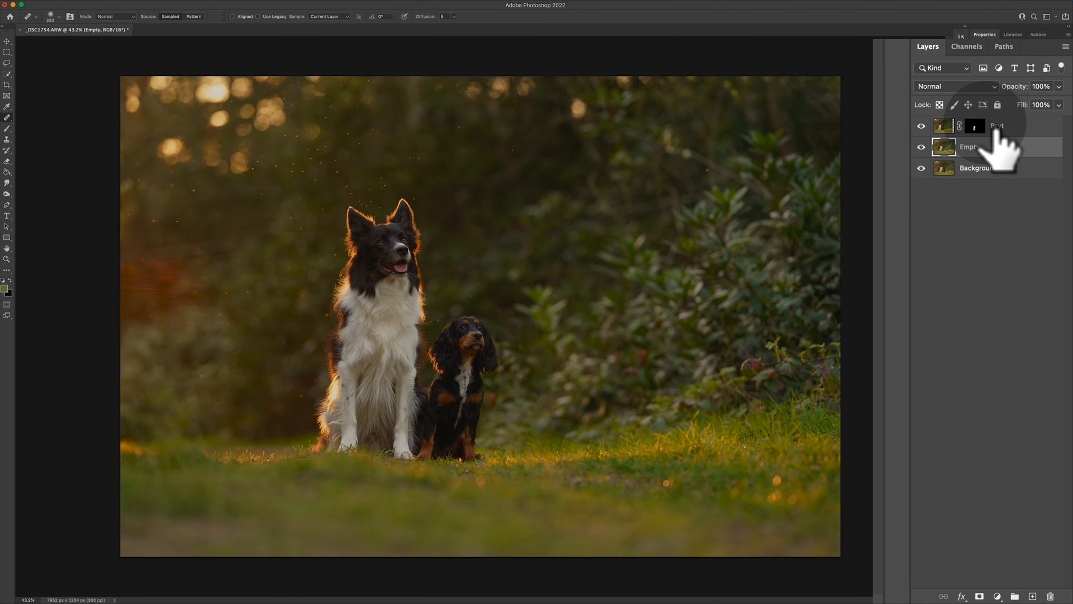
Set the Bryt layer's opacity to 90% and paint the rim-lit edge of the small dog's outer ear back into the mask.
{"action": "left_click", "coordinate": [991, 111]}
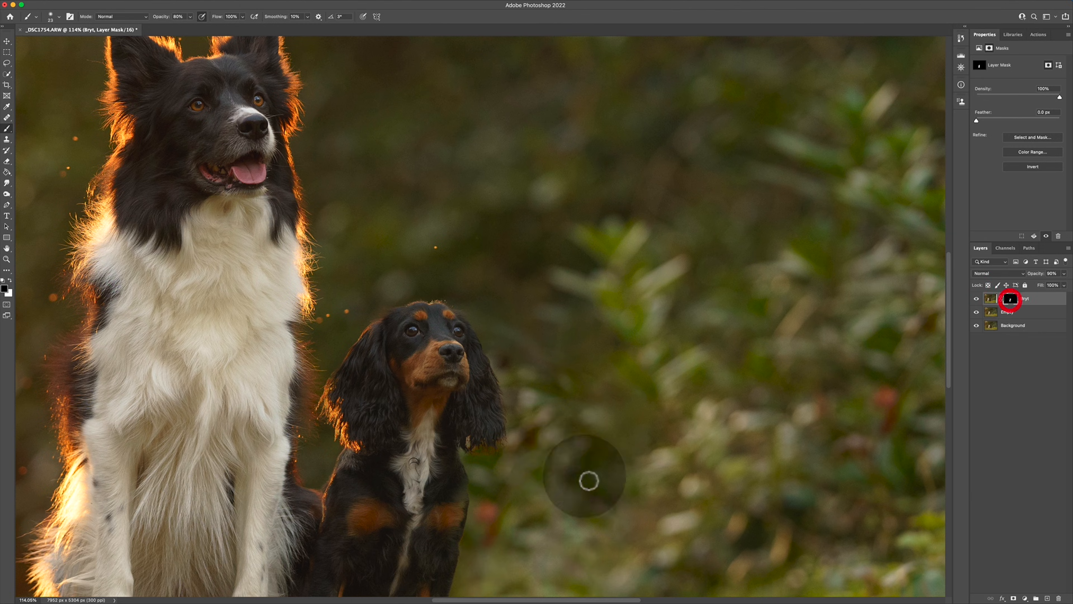
{"action": "mouse_move", "coordinate": [479, 441]}
{"action": "left_mouse_down"}
{"action": "mouse_move", "coordinate": [535, 442]}
{"action": "mouse_move", "coordinate": [438, 431]}
{"action": "left_mouse_up"}
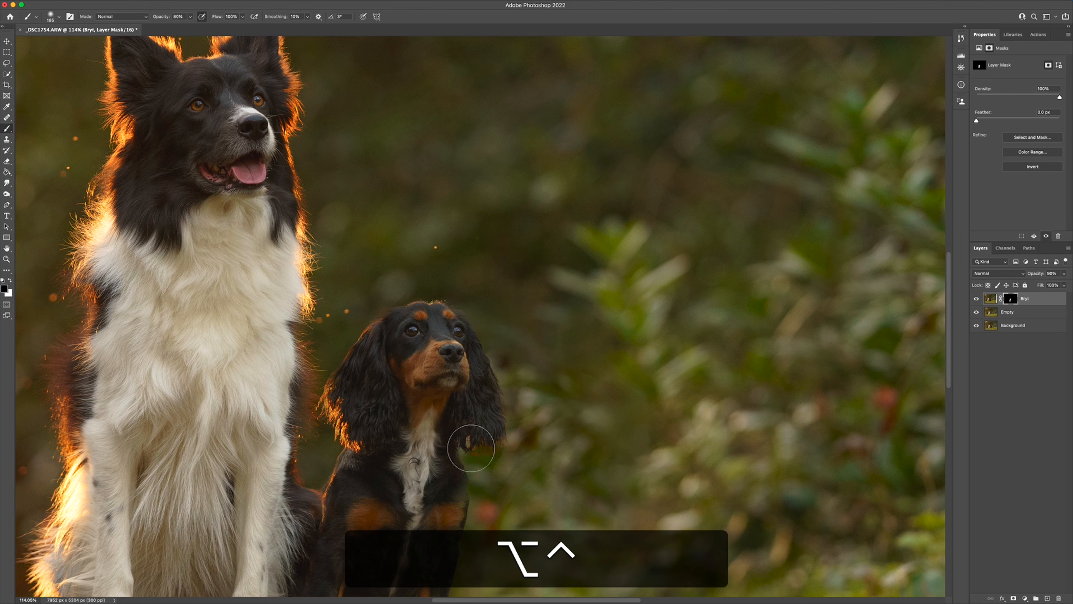
{"action": "key", "text": "ctrl+super+z"}
{"action": "key", "text": "super+x"}
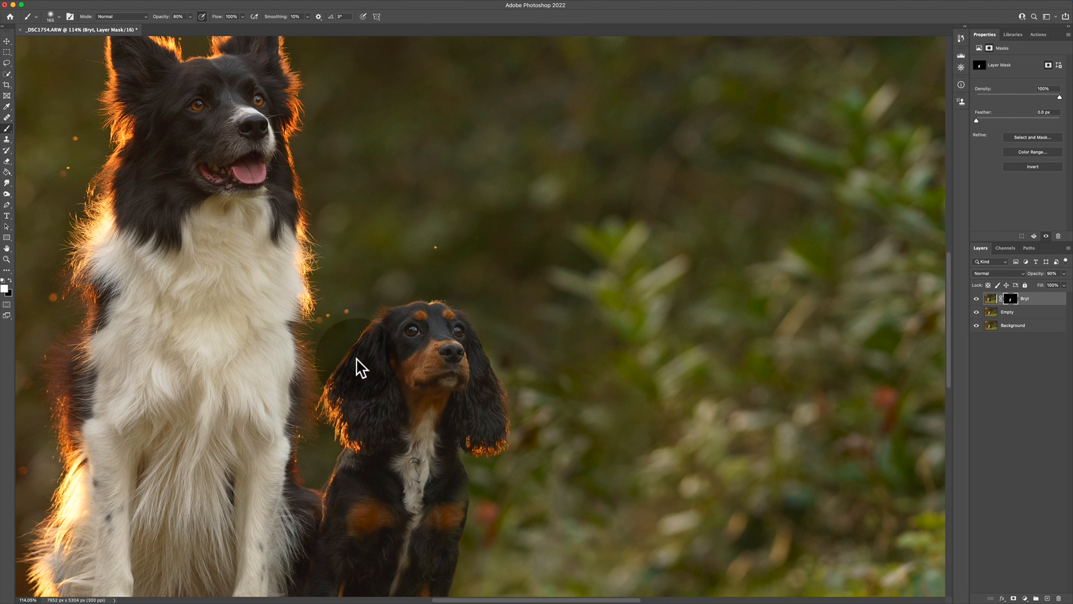
{"action": "scroll", "coordinate": [389, 535], "scroll_direction": "down", "scroll_amount": 2}
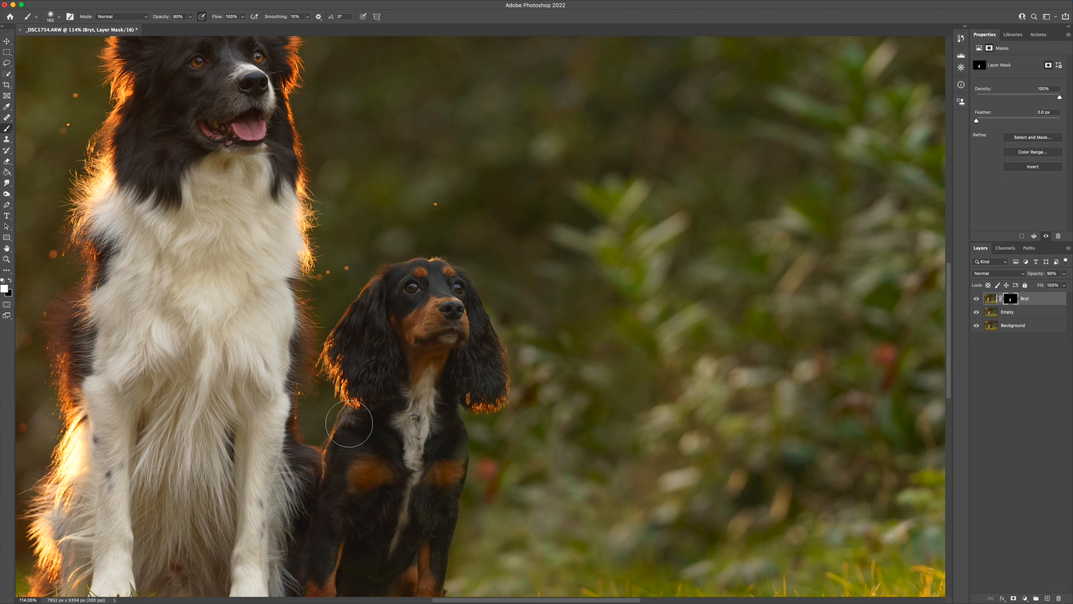
{"action": "left_click_drag", "start_coordinate": [456, 442], "coordinate": [441, 447]}
{"action": "scroll", "coordinate": [435, 468], "scroll_direction": "down", "scroll_amount": 5}
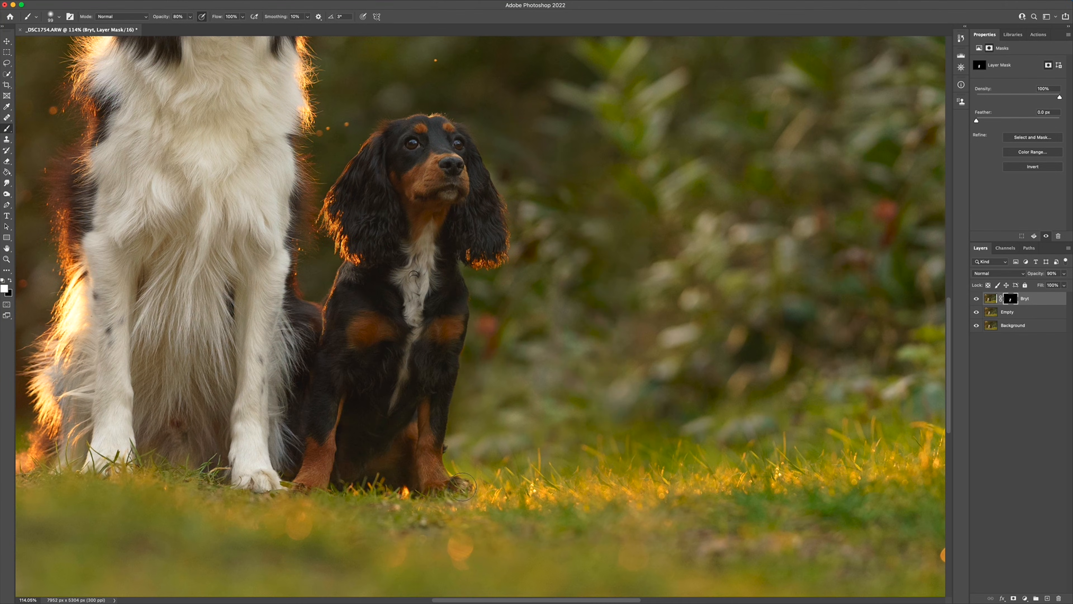
Fit the whole photo in view and compare the finished composite with the Background layer alone.
{"action": "key", "text": "alt"}
{"action": "scroll", "coordinate": [438, 466], "scroll_direction": "down", "scroll_amount": 5}
{"action": "scroll", "coordinate": [438, 467], "scroll_direction": "down", "scroll_amount": 3}
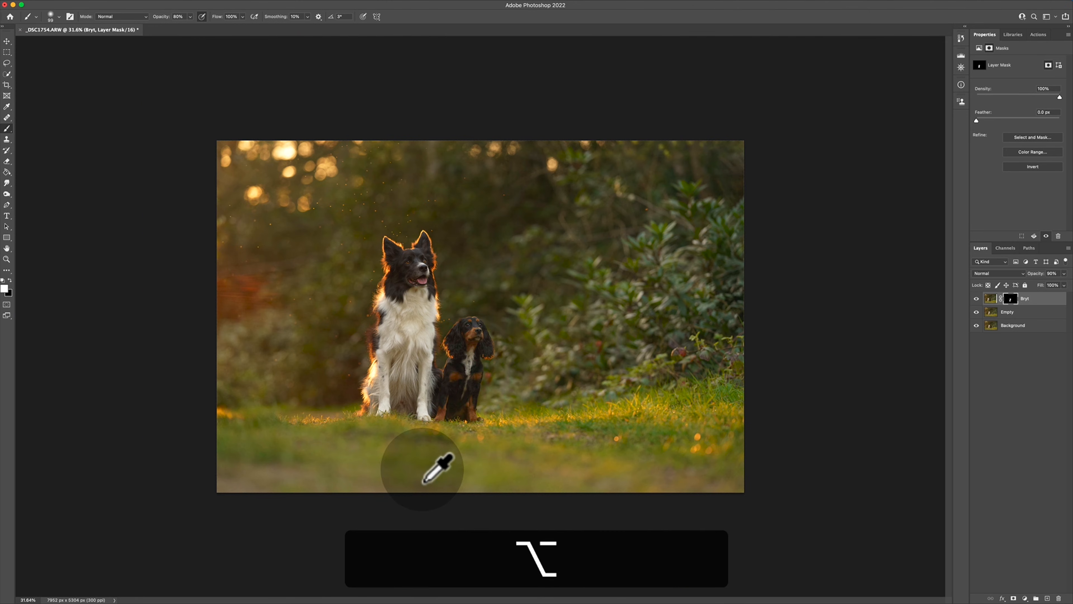
{"action": "key", "text": "v"}
{"action": "key", "text": "super+0"}
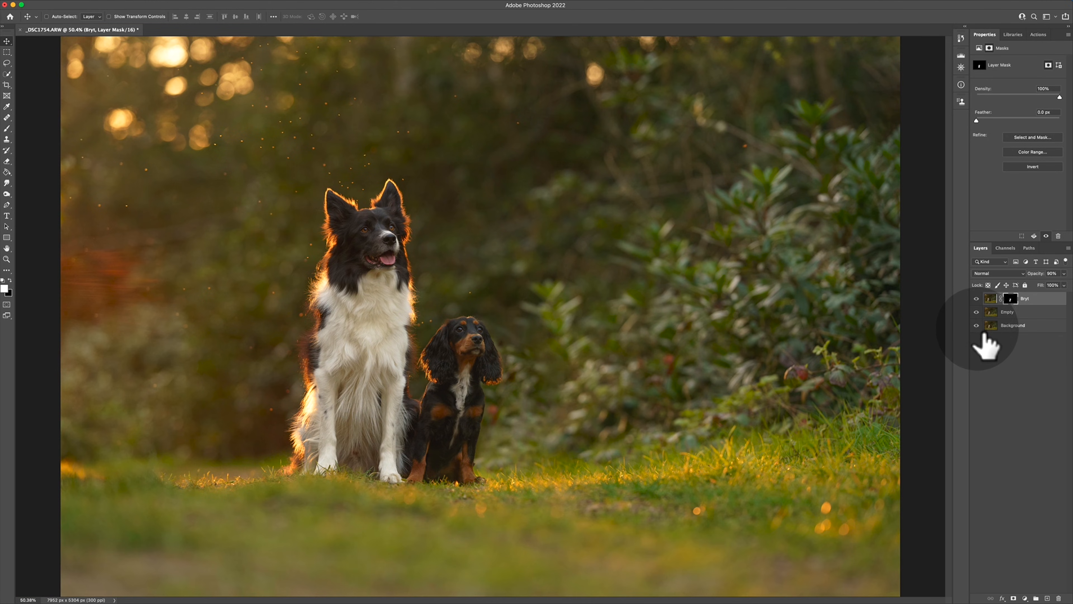
{"action": "left_click", "coordinate": [977, 325], "text": "alt"}
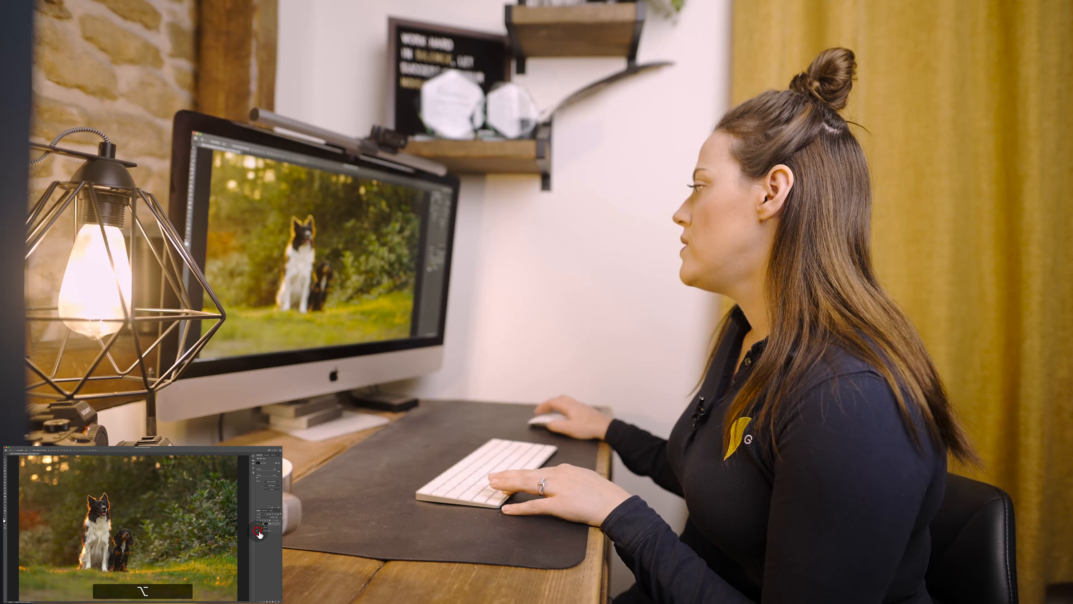